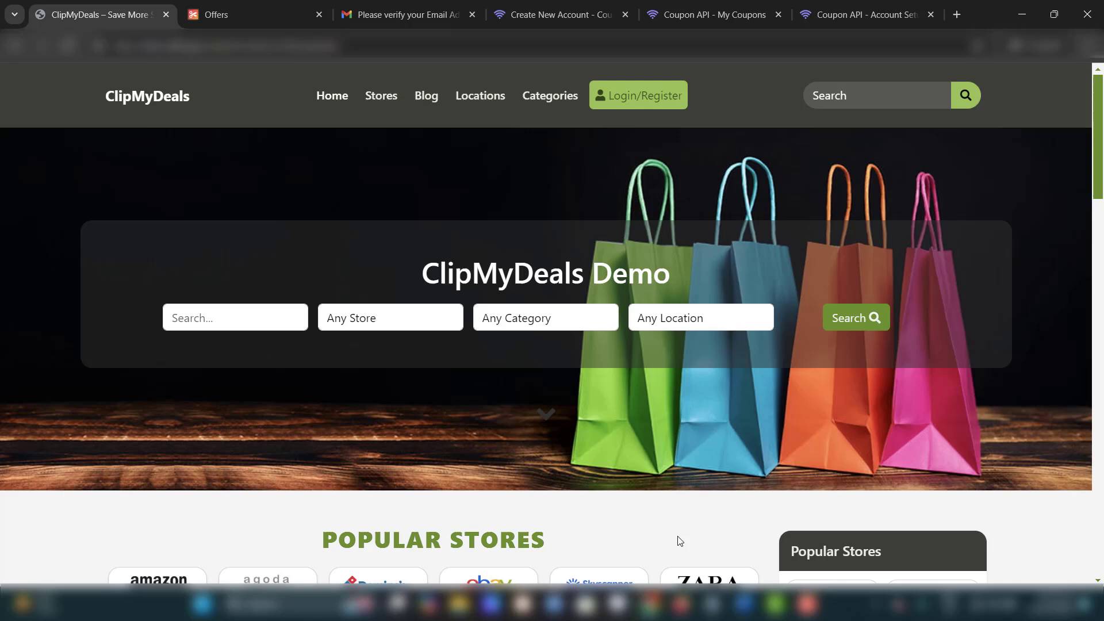
scroll(679, 541, down, 4)
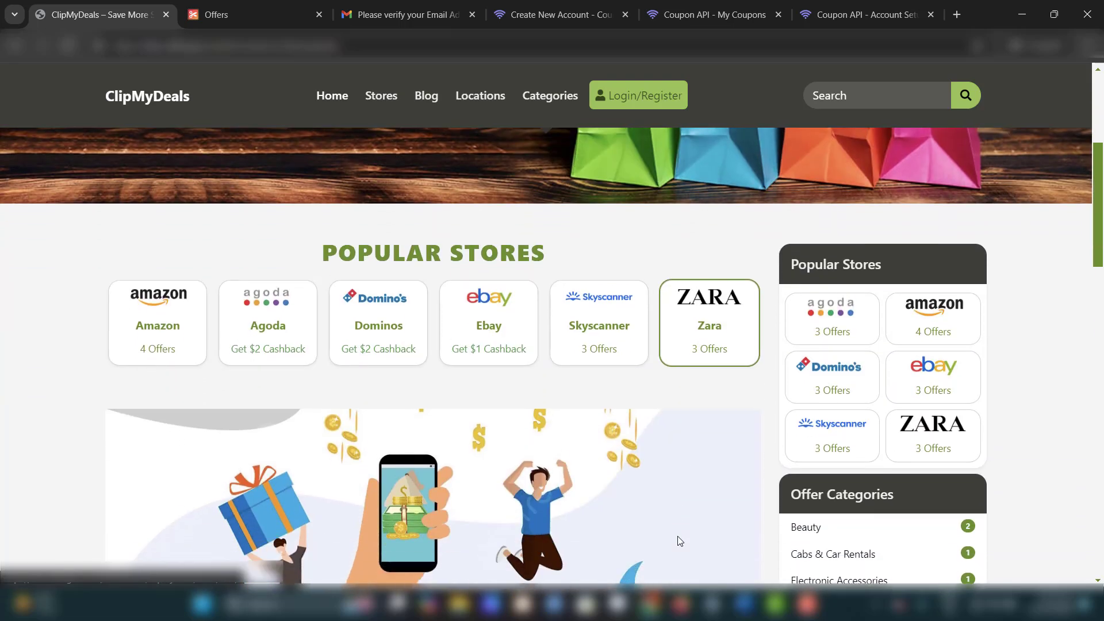
scroll(679, 541, down, 3)
scroll(679, 540, down, 3)
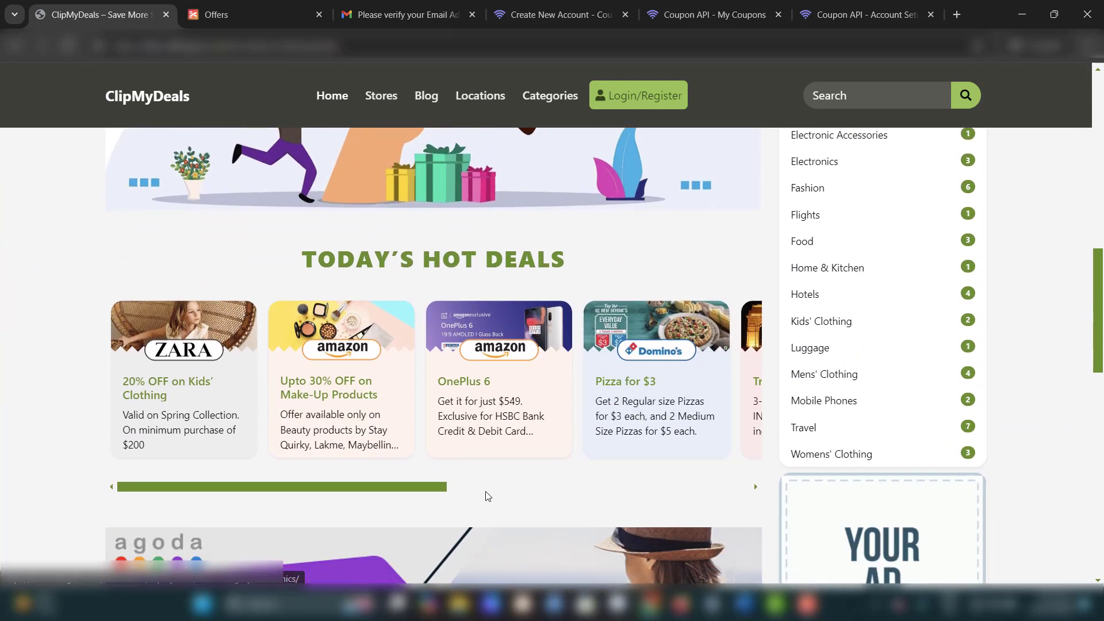
mouse_move(444, 488)
mouse_down()
mouse_move(750, 509)
mouse_move(392, 518)
mouse_up()
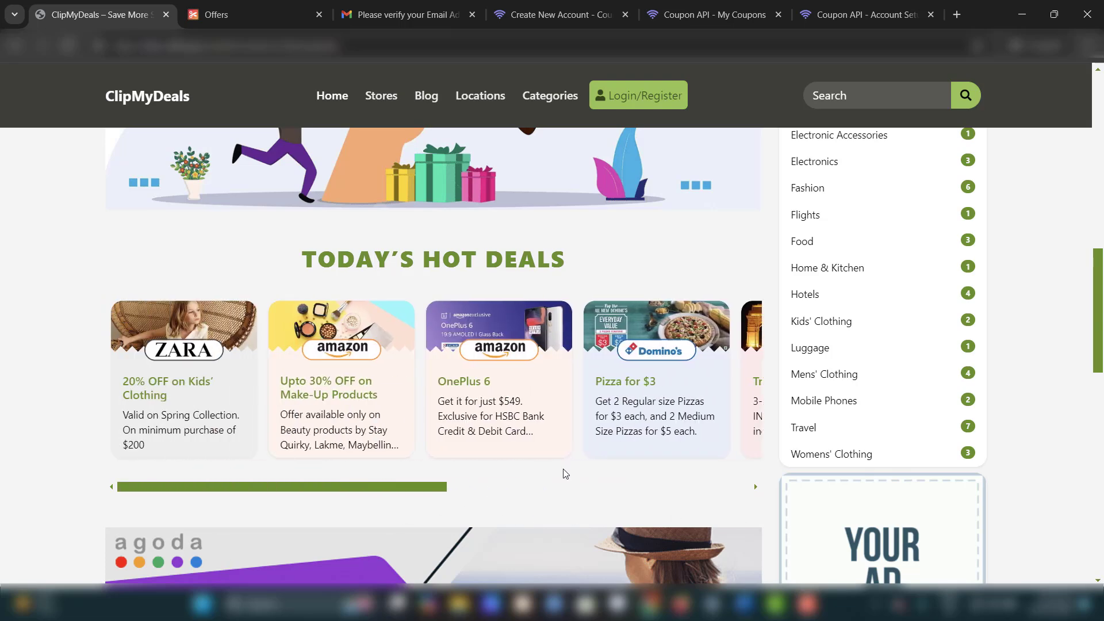
scroll(566, 474, up, 2)
scroll(565, 473, up, 2)
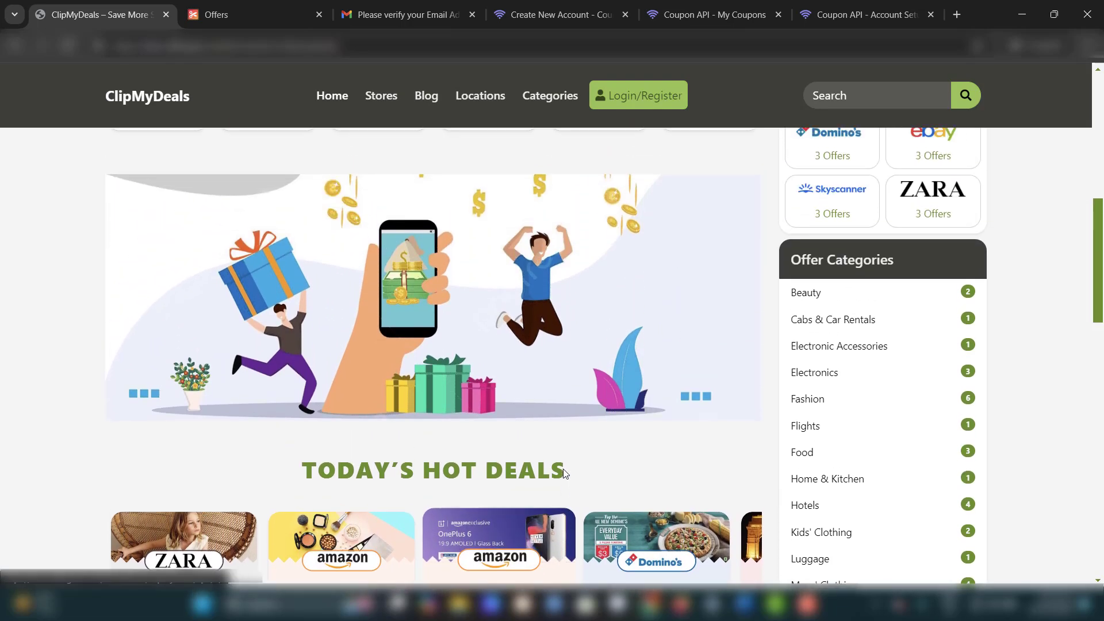
scroll(564, 469, up, 3)
scroll(563, 468, up, 3)
scroll(563, 469, up, 3)
scroll(563, 469, up, 2)
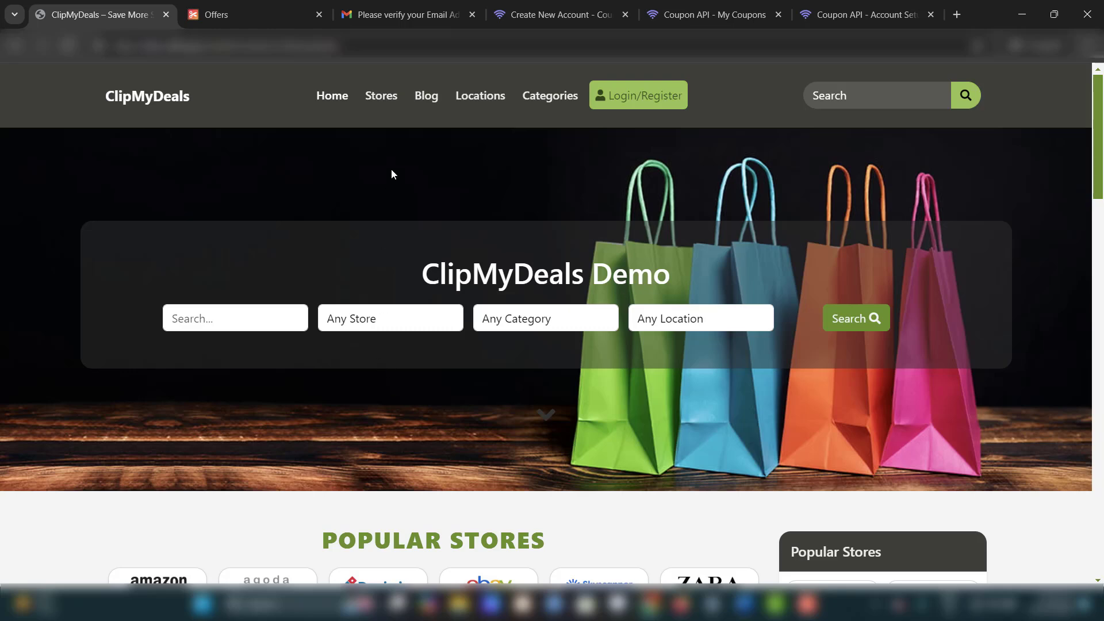
Step: Browse the demo site's Stores list, then go to the account Offers page with the $50 OFF voucher
click(381, 97)
click(234, 15)
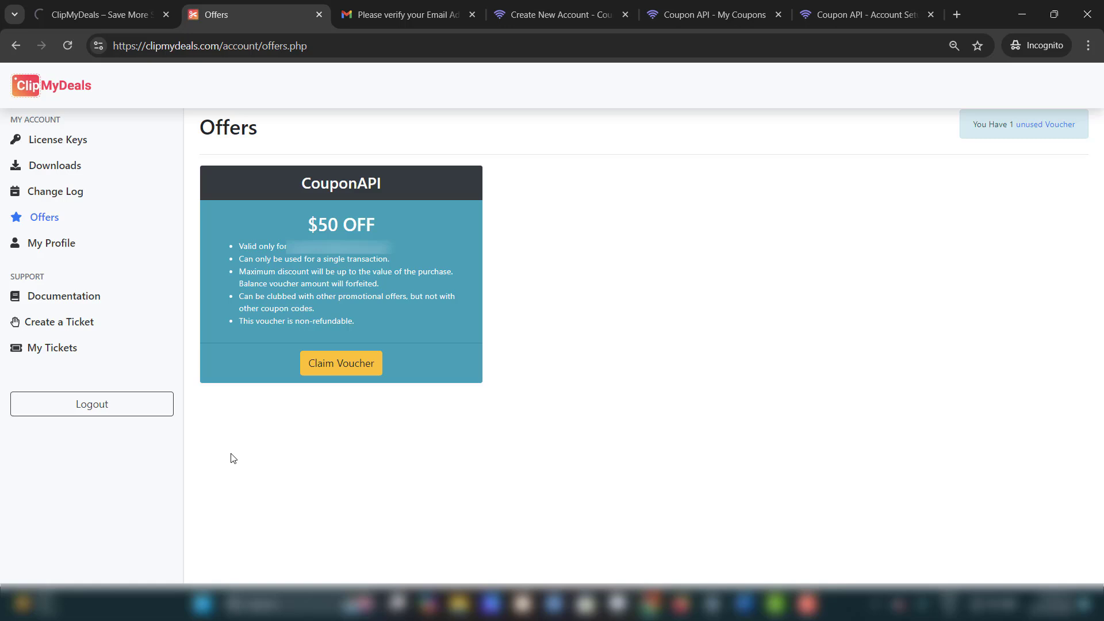
Step: Claim the CouponAPI $50 OFF voucher to reveal its code, then switch to couponapi.org
click(339, 374)
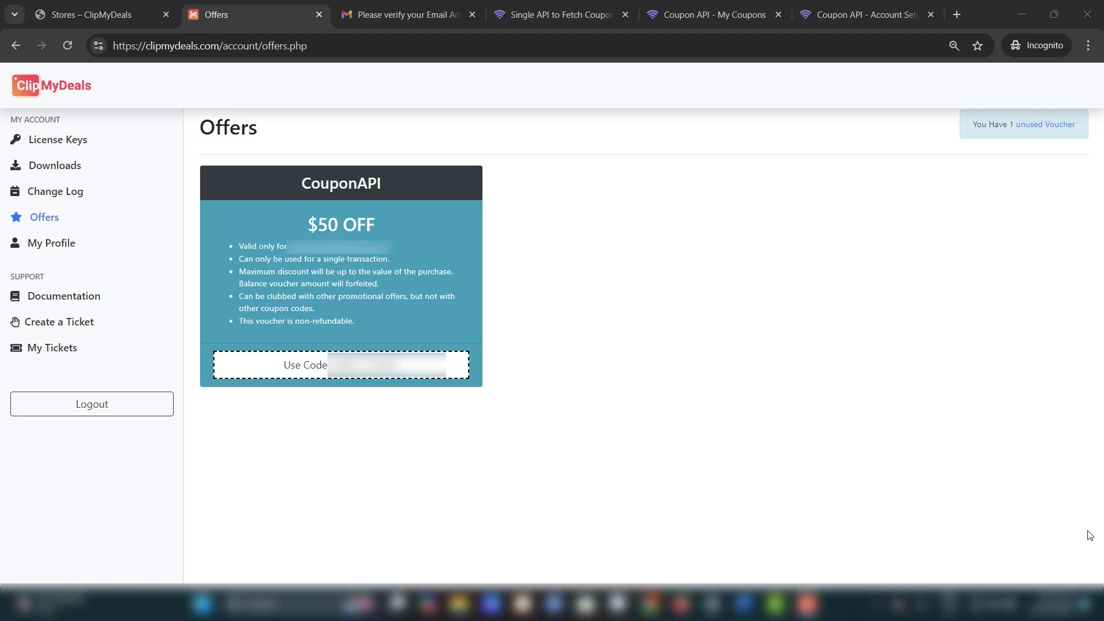
key(ctrl+4)
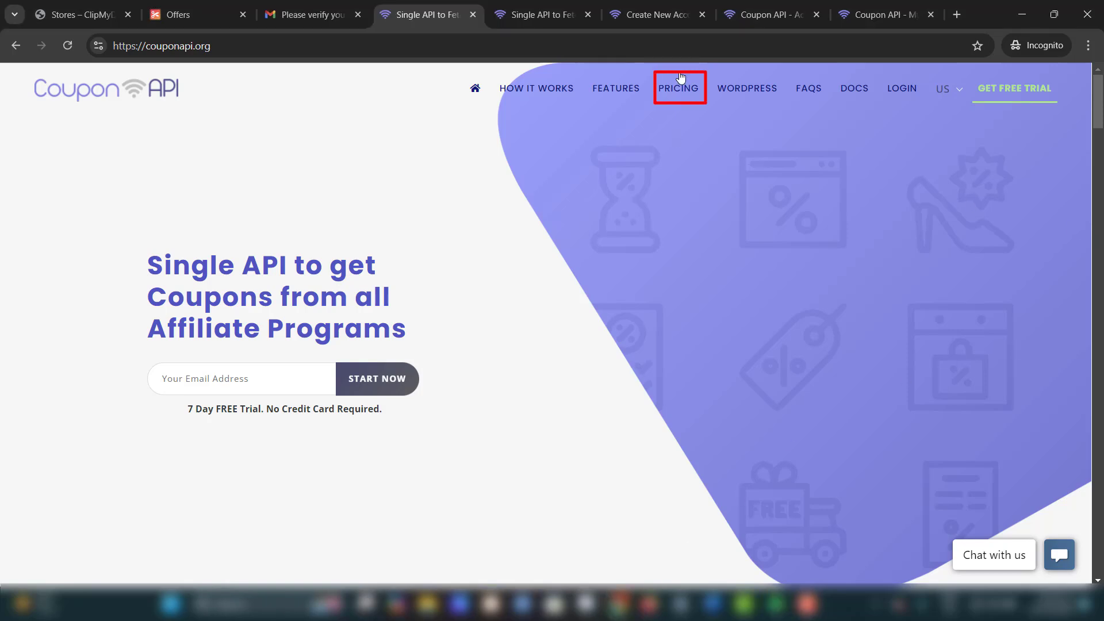
Step: Review CouponAPI's monthly plan prices and the free-trial registration form, then check Gmail's verification email
click(680, 86)
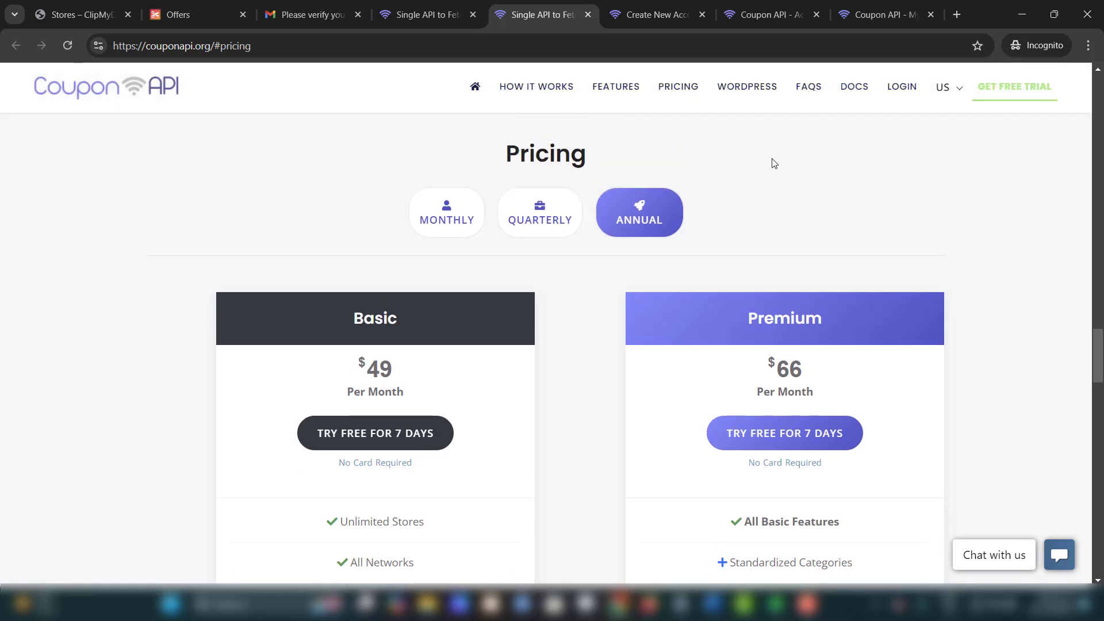
click(457, 206)
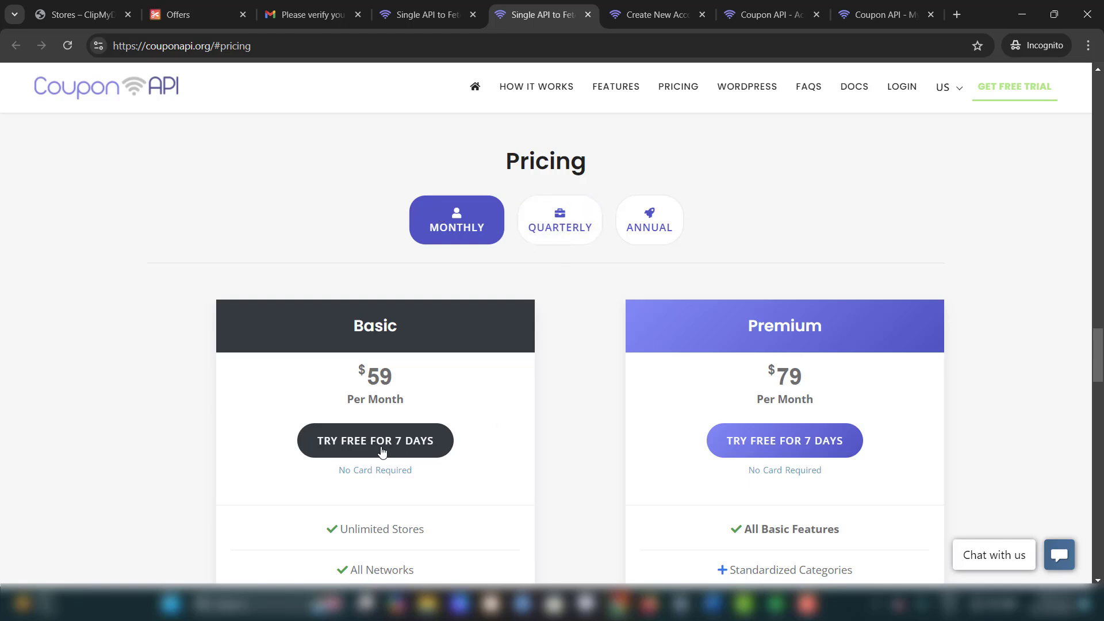
click(655, 14)
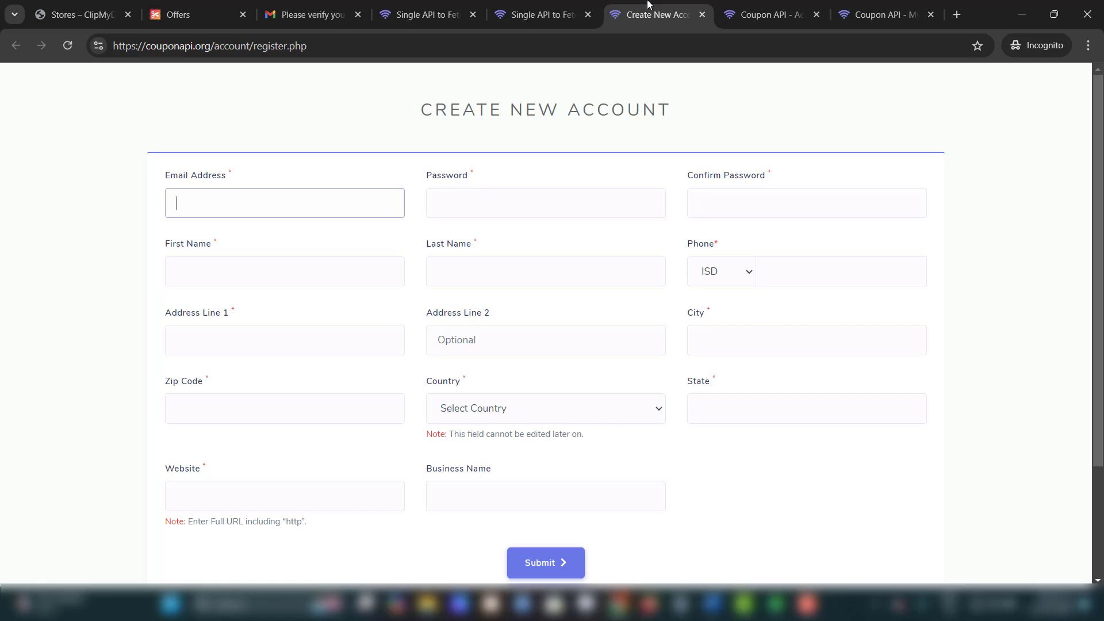
scroll(984, 394, down, 2)
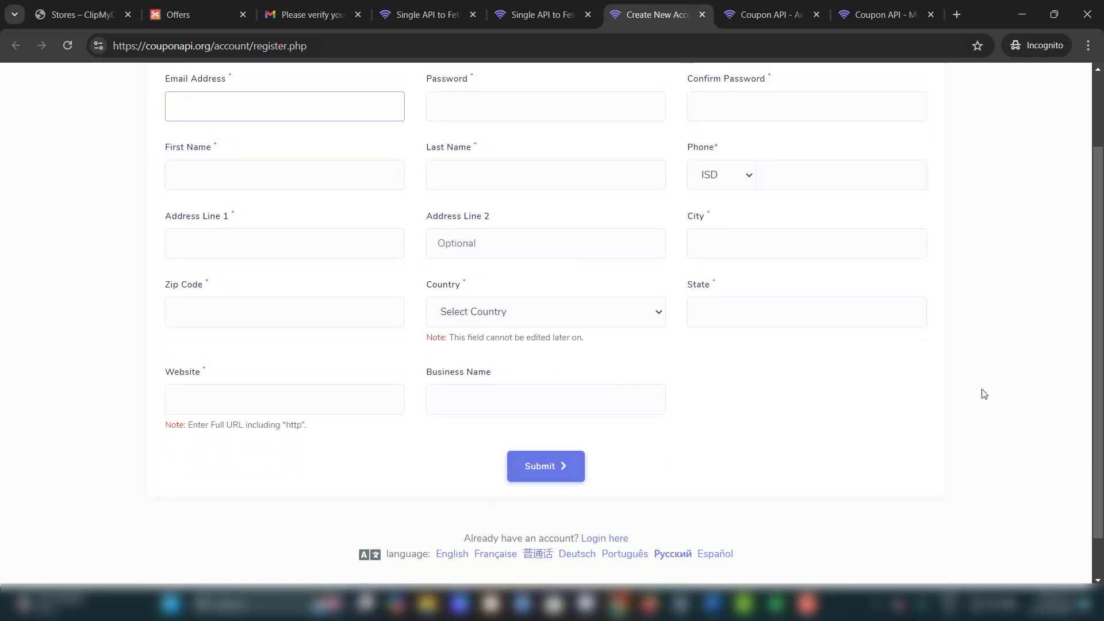
scroll(888, 464, down, 1)
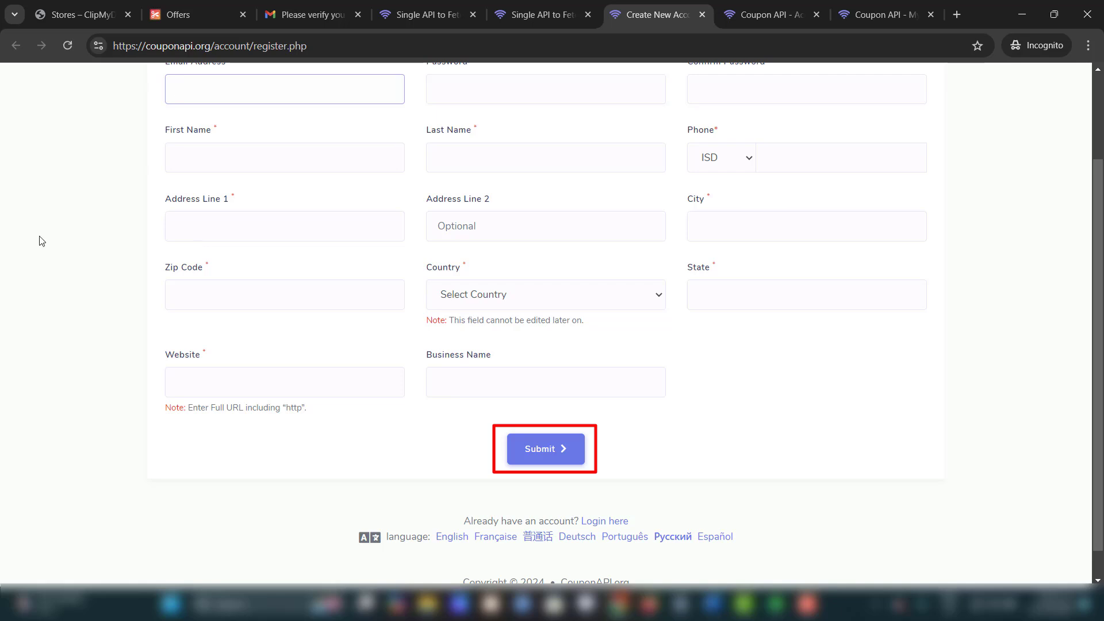
click(281, 18)
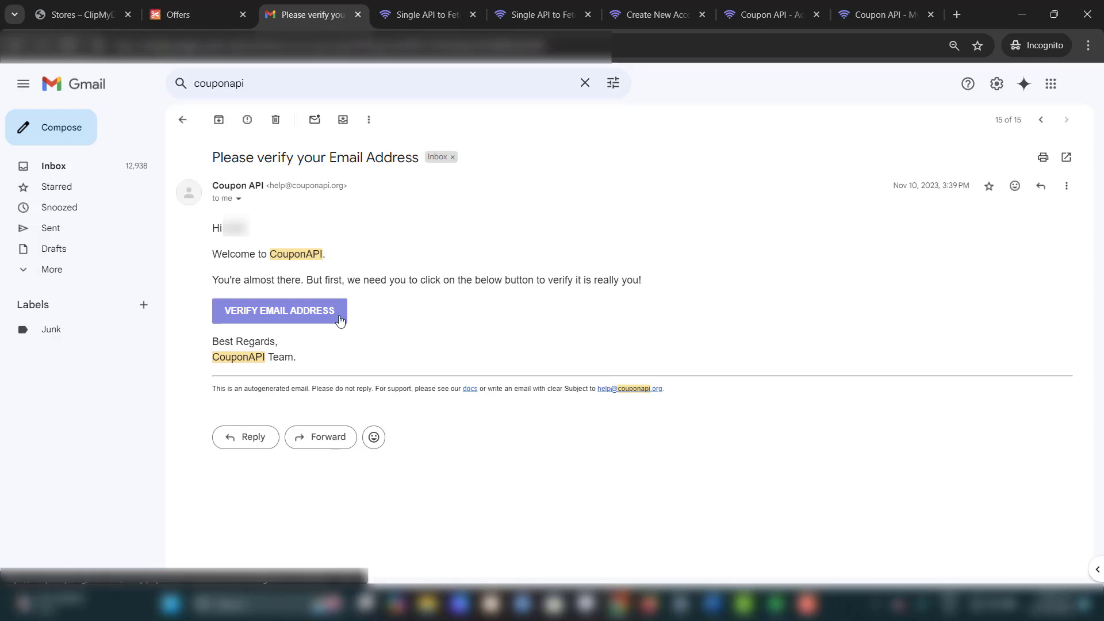
Step: Go to the Coupon API Account Setup welcome page
click(859, 15)
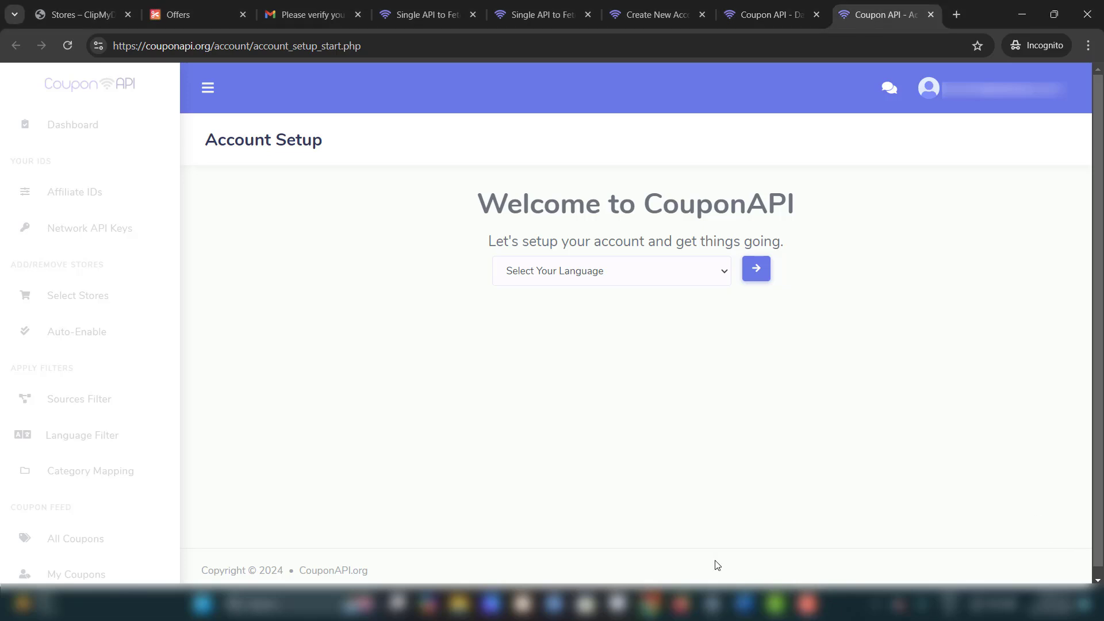
Step: Choose English as the account language and begin setup step 1
click(707, 270)
click(641, 314)
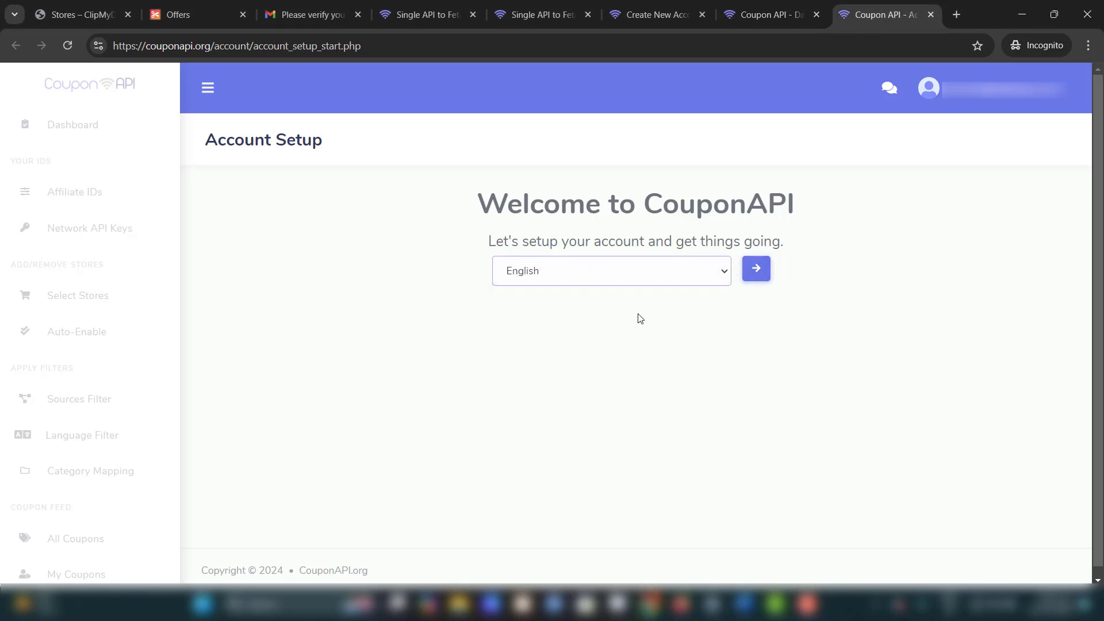
click(756, 269)
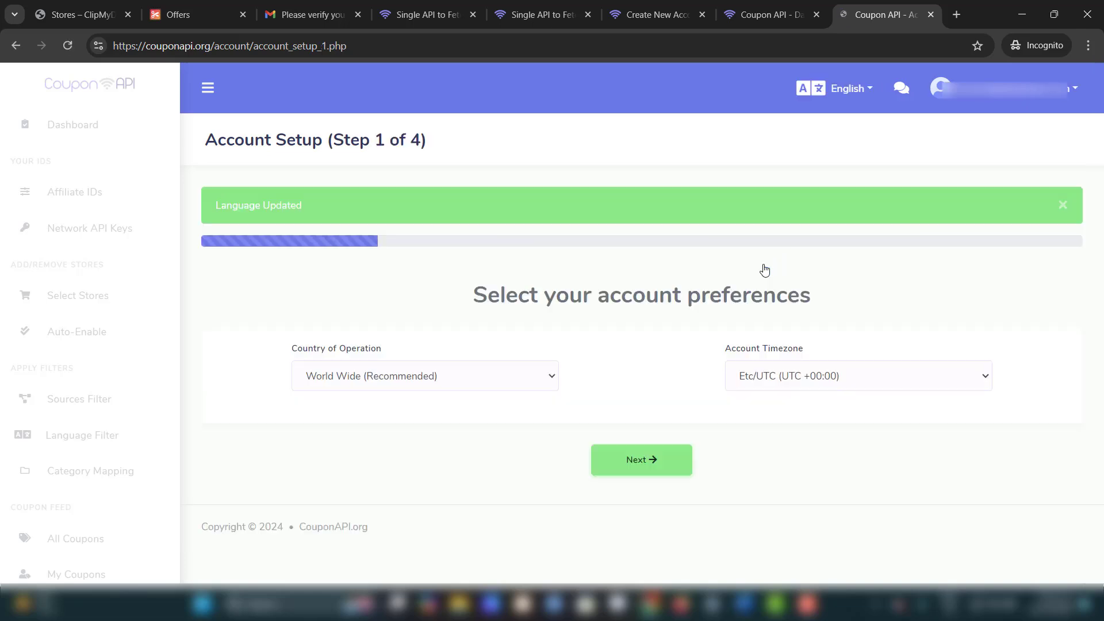
Step: Review the country and timezone lists, keeping World Wide and Etc/UTC
click(459, 379)
scroll(422, 259, down, 1)
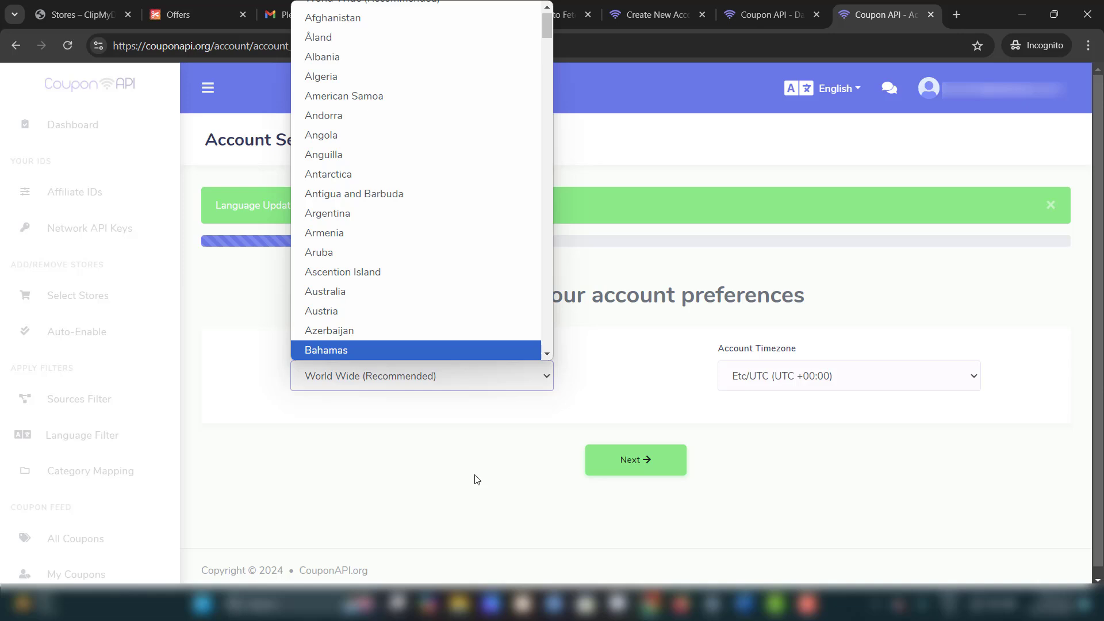
click(472, 477)
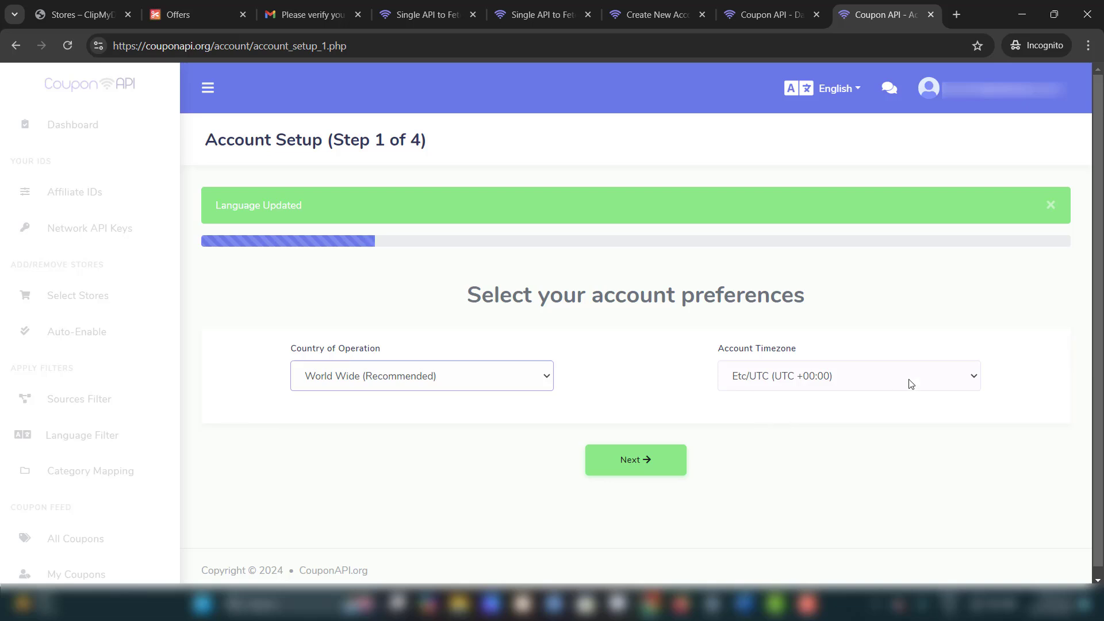
click(944, 383)
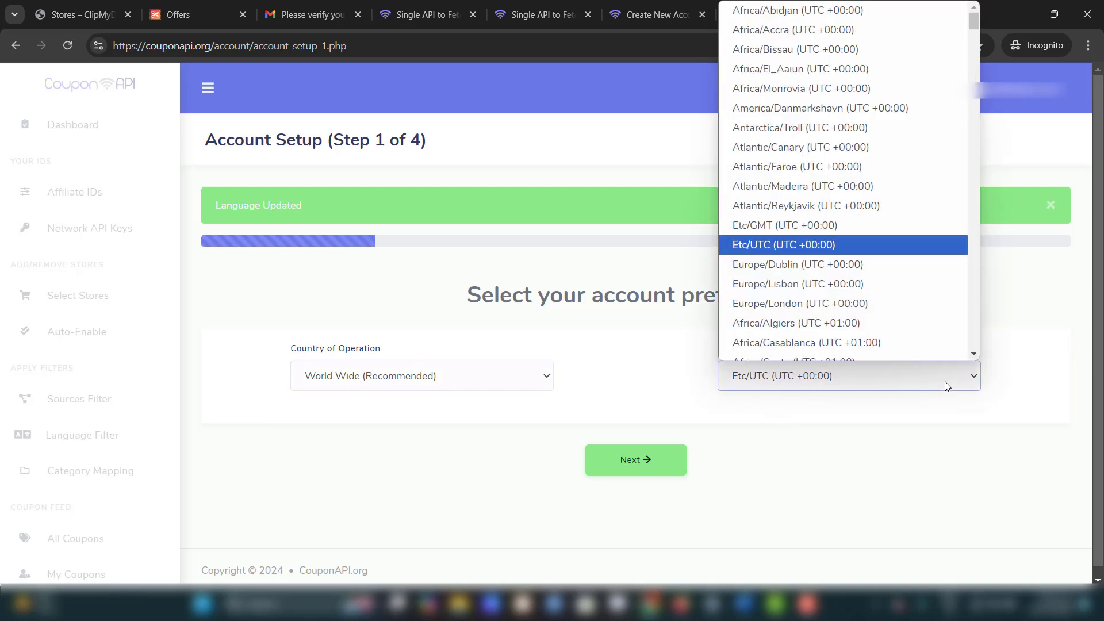
scroll(905, 259, down, 1)
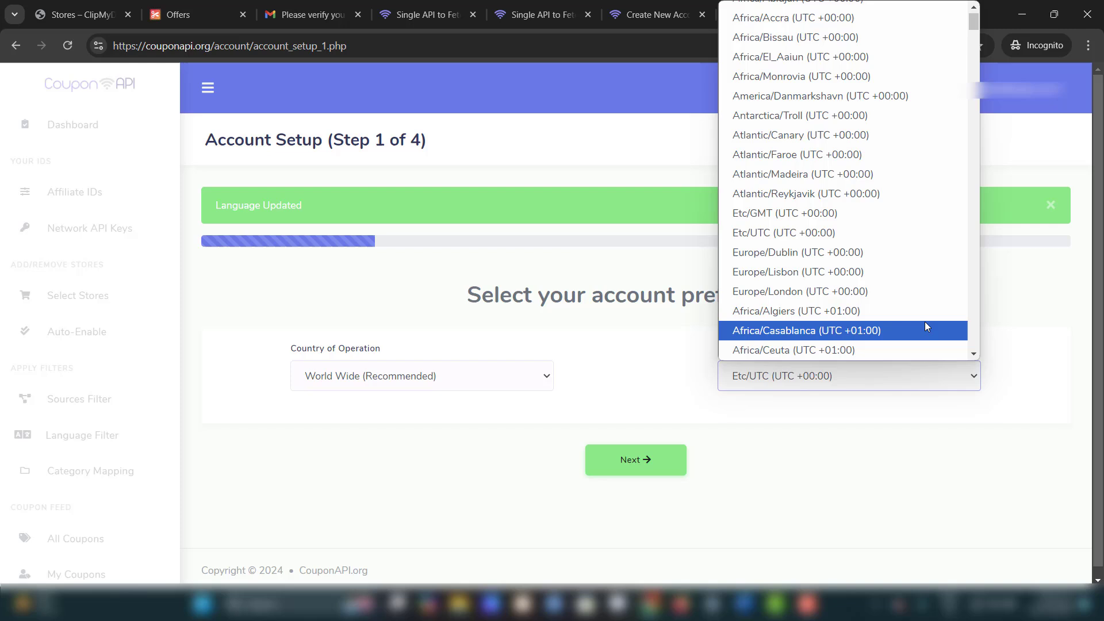
key(Escape)
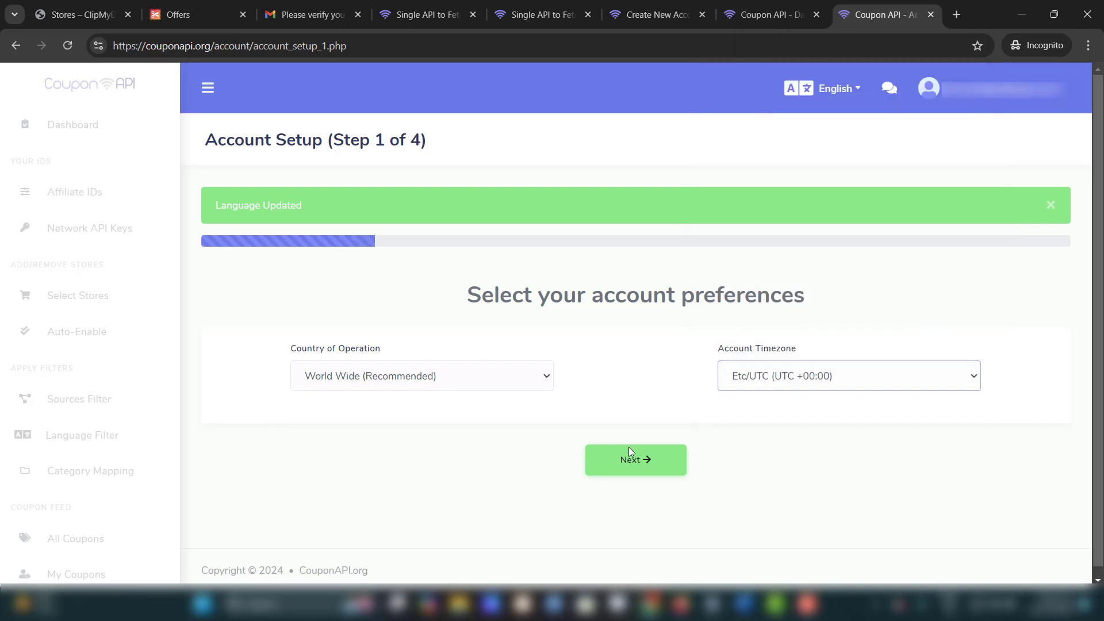
Step: Accept the preferences and pass the Affiliate IDs step with every ID field left blank
click(636, 459)
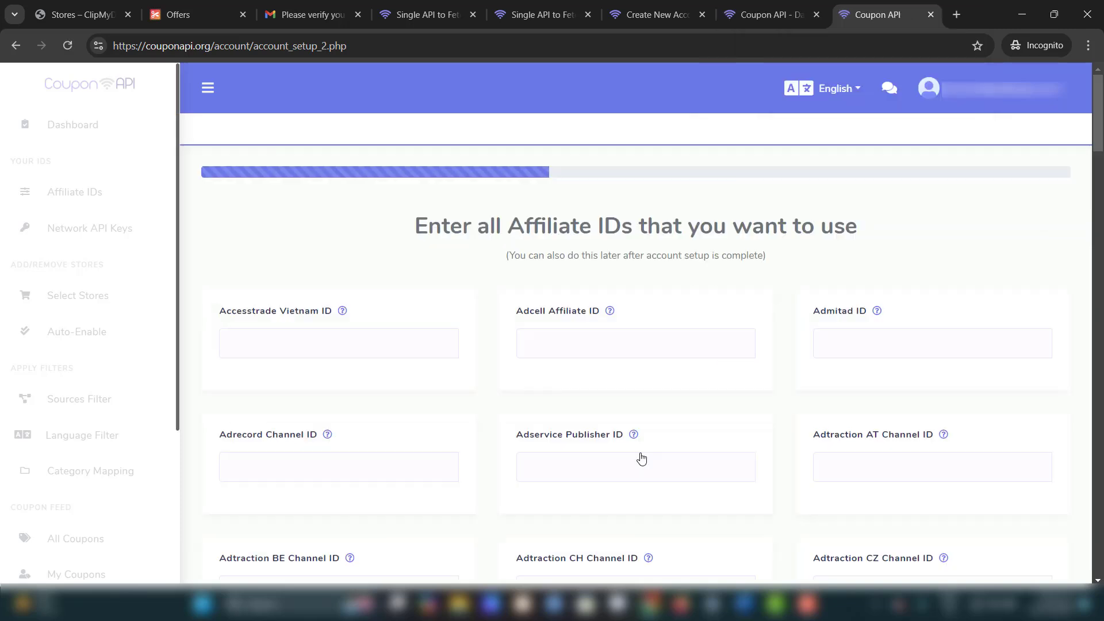
scroll(641, 458, down, 1)
scroll(640, 458, down, 1)
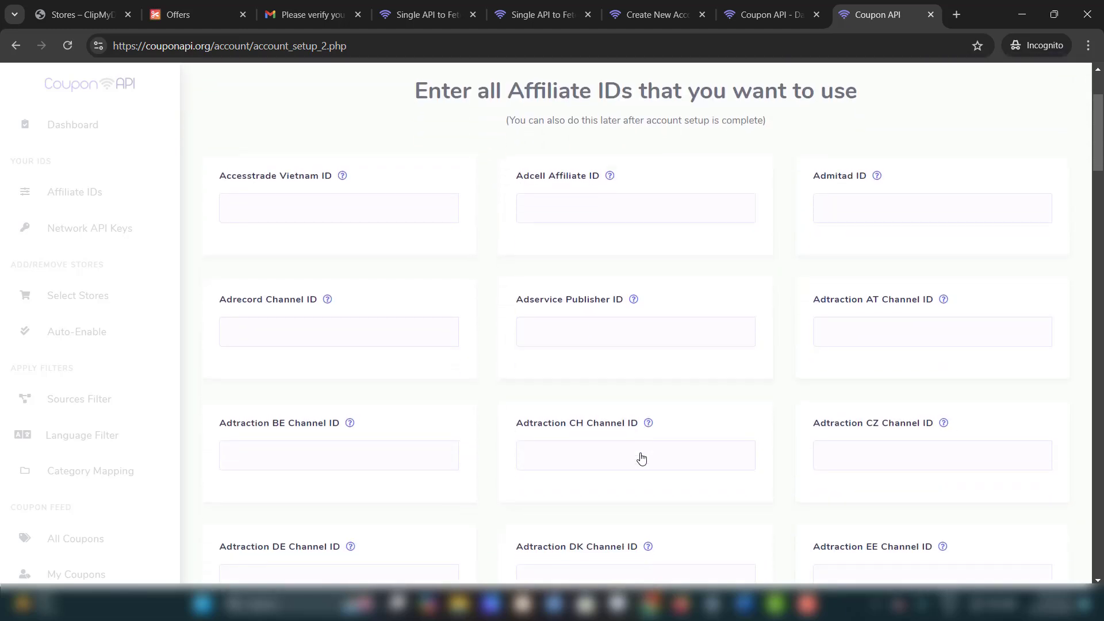
click(399, 210)
click(399, 330)
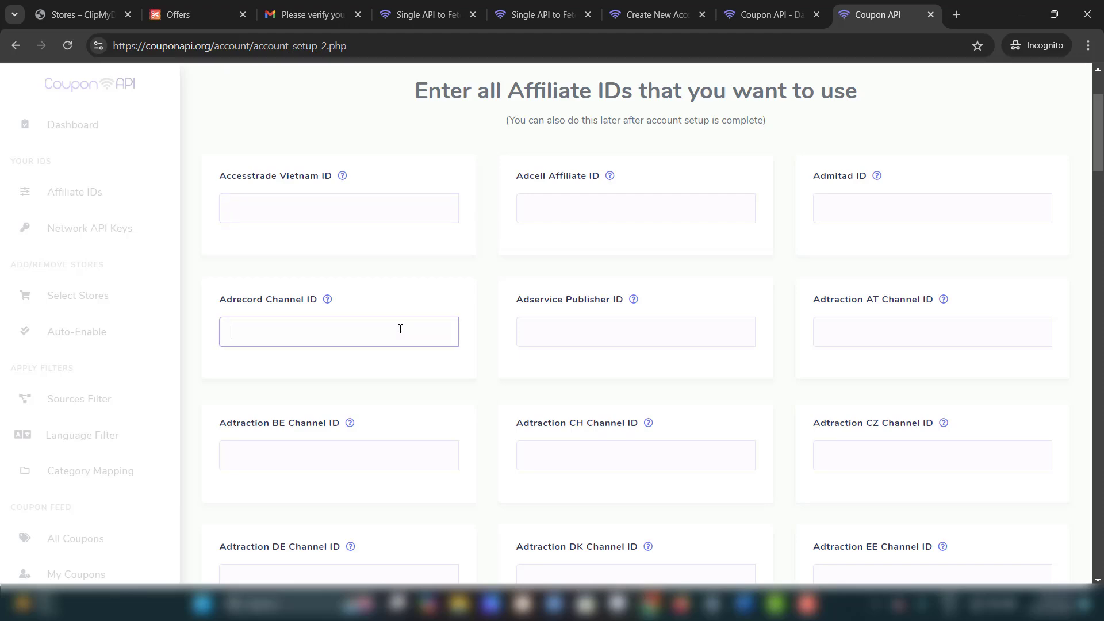
click(404, 455)
scroll(404, 455, down, 4)
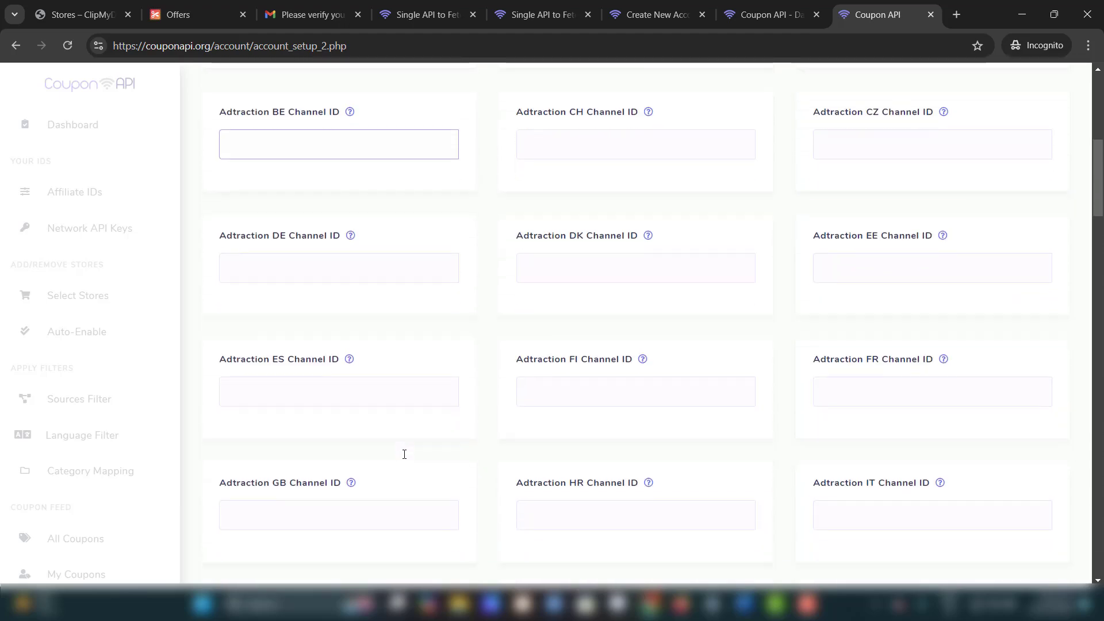
scroll(404, 454, down, 4)
scroll(404, 455, down, 3)
scroll(404, 454, down, 4)
scroll(405, 454, down, 5)
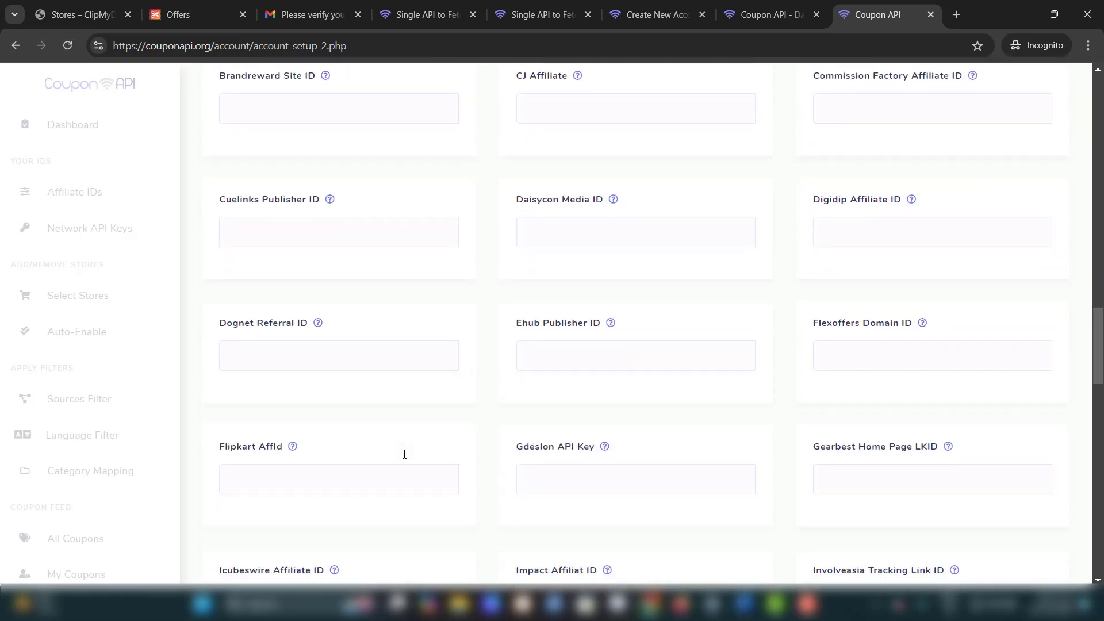
scroll(404, 454, down, 5)
scroll(403, 455, down, 5)
scroll(404, 455, down, 3)
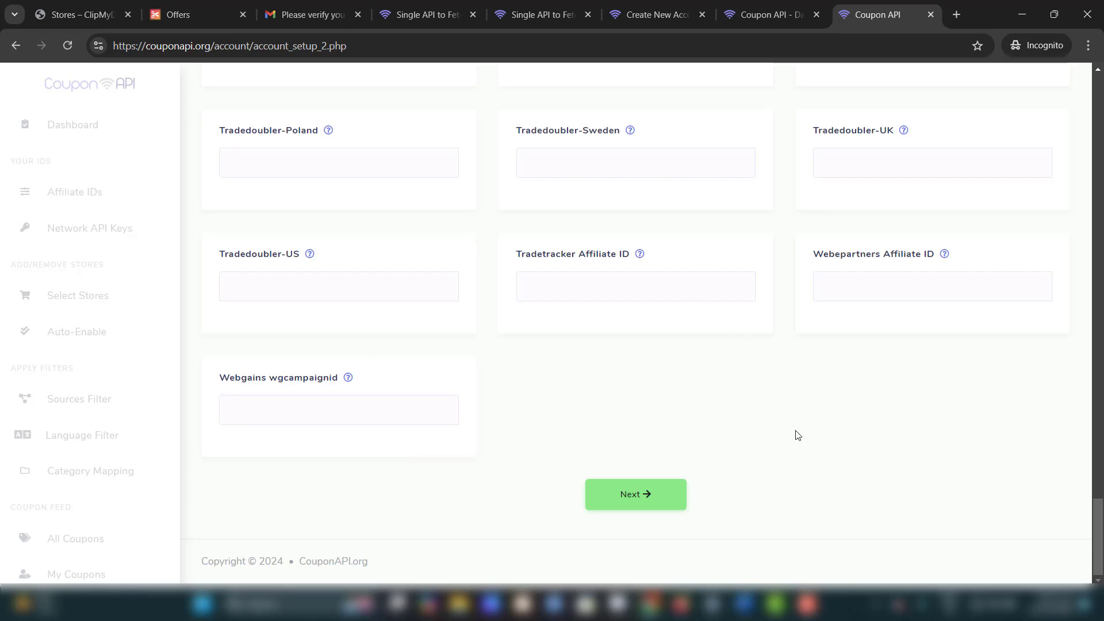
click(635, 494)
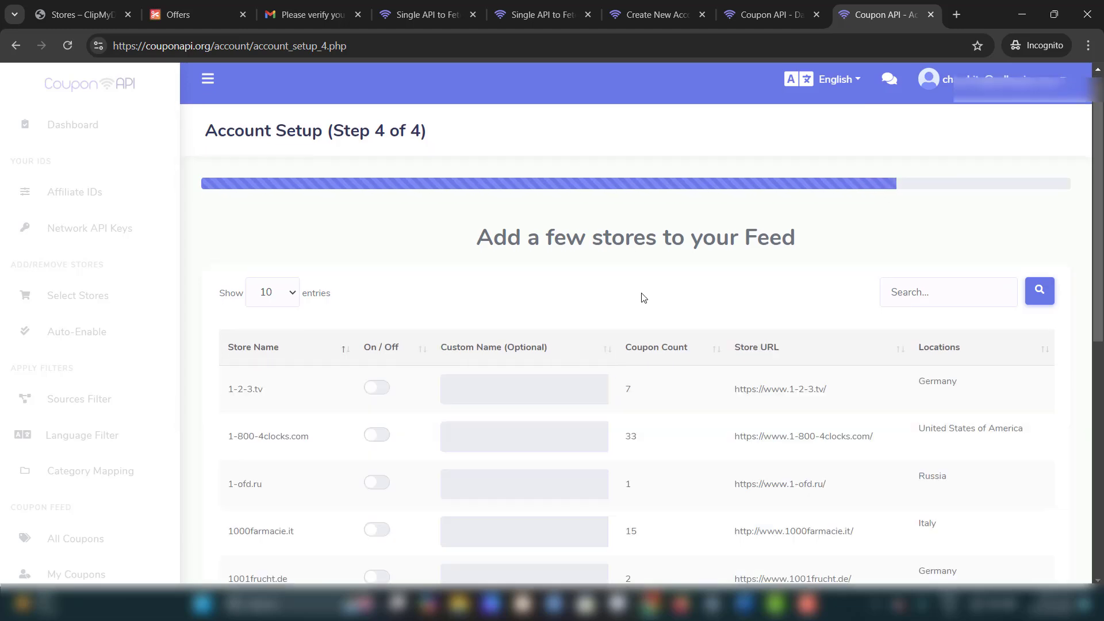
scroll(642, 297, down, 2)
scroll(642, 297, down, 1)
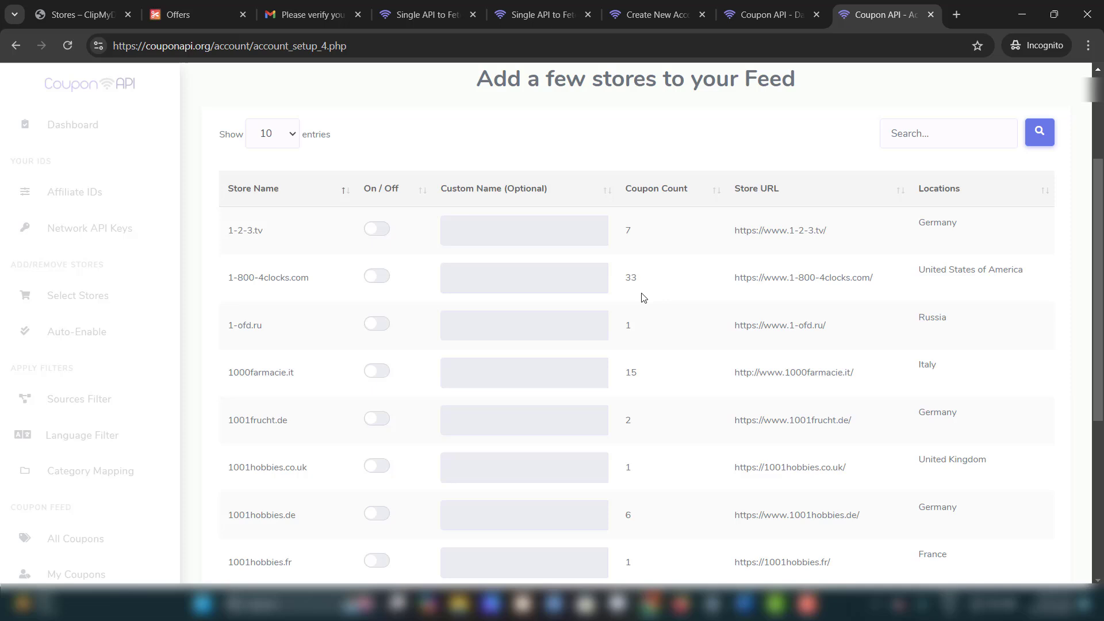
Step: Switch on 1-2-3.tv, 1-ofd.ru, 1001frucht.de, 1001hobbies.co.uk and 1001hobbies.fr, then finish setup
click(377, 226)
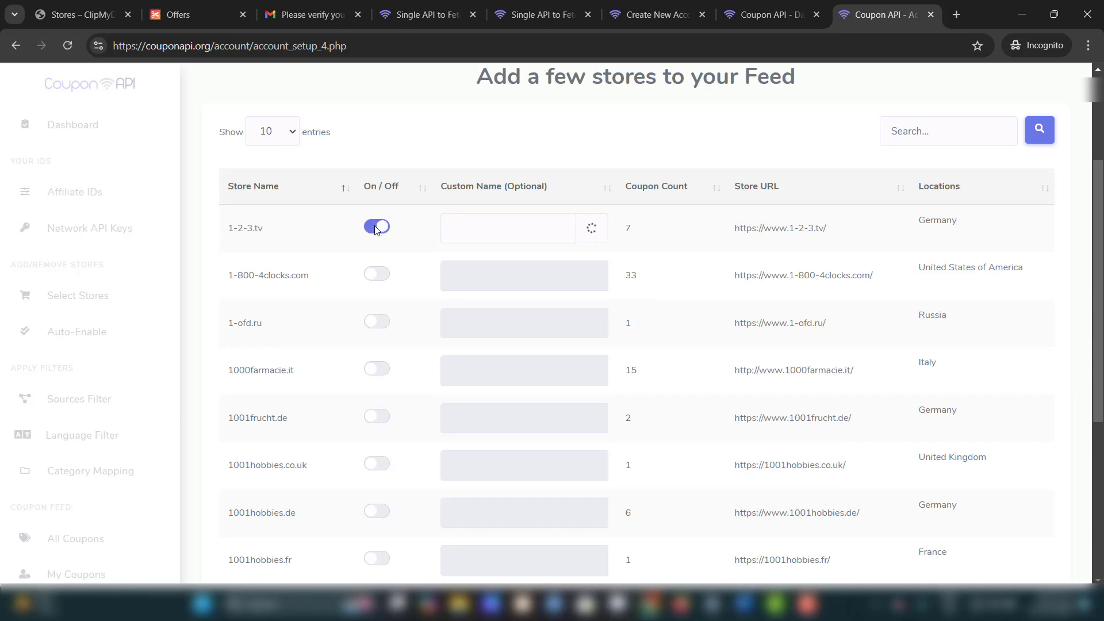
click(377, 322)
click(377, 418)
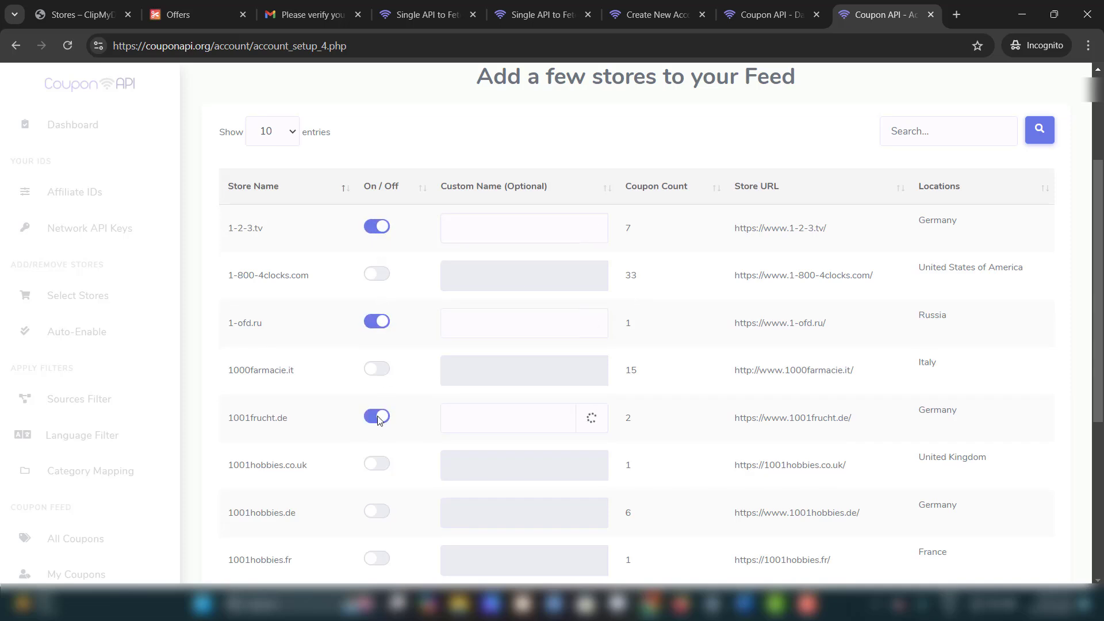
scroll(377, 419, down, 1)
scroll(377, 420, down, 1)
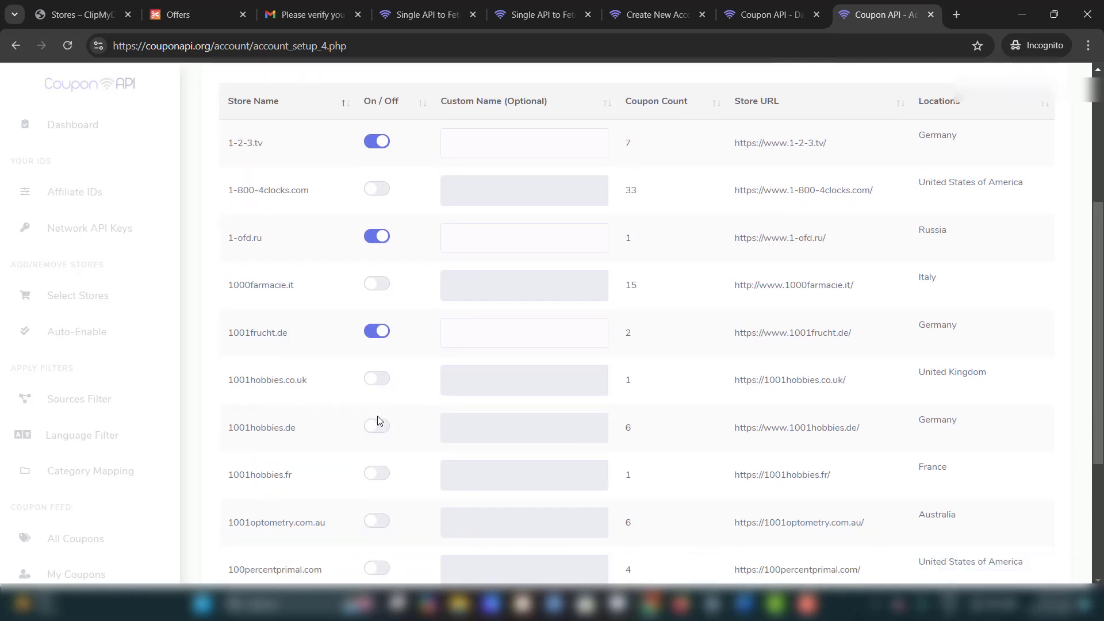
click(373, 376)
click(383, 475)
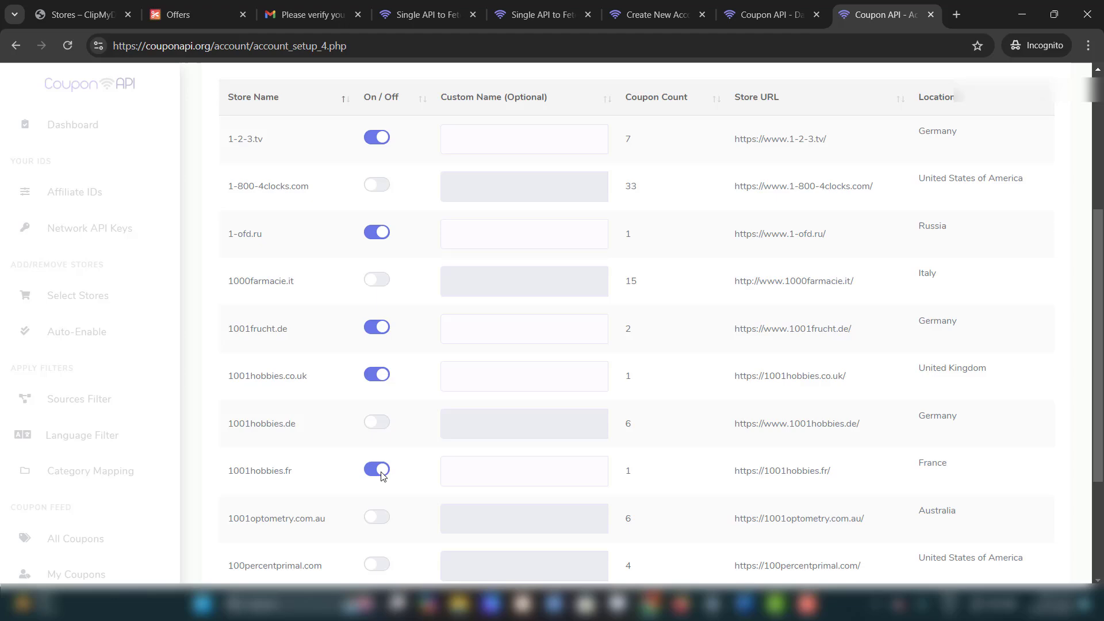
scroll(544, 279, up, 2)
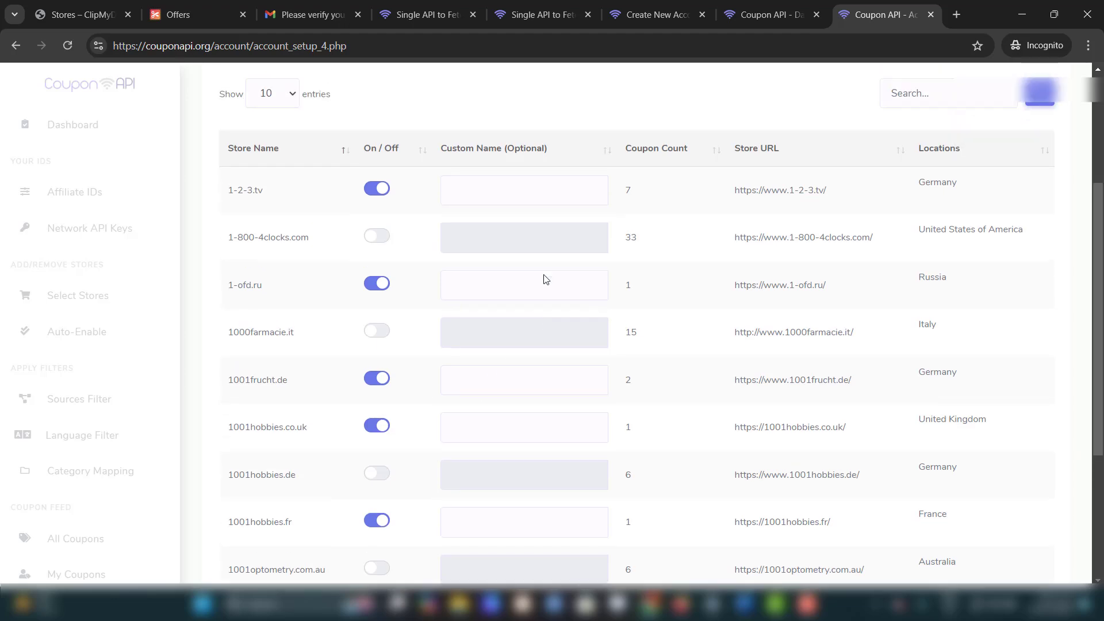
scroll(543, 279, up, 2)
scroll(544, 279, up, 1)
scroll(544, 279, down, 6)
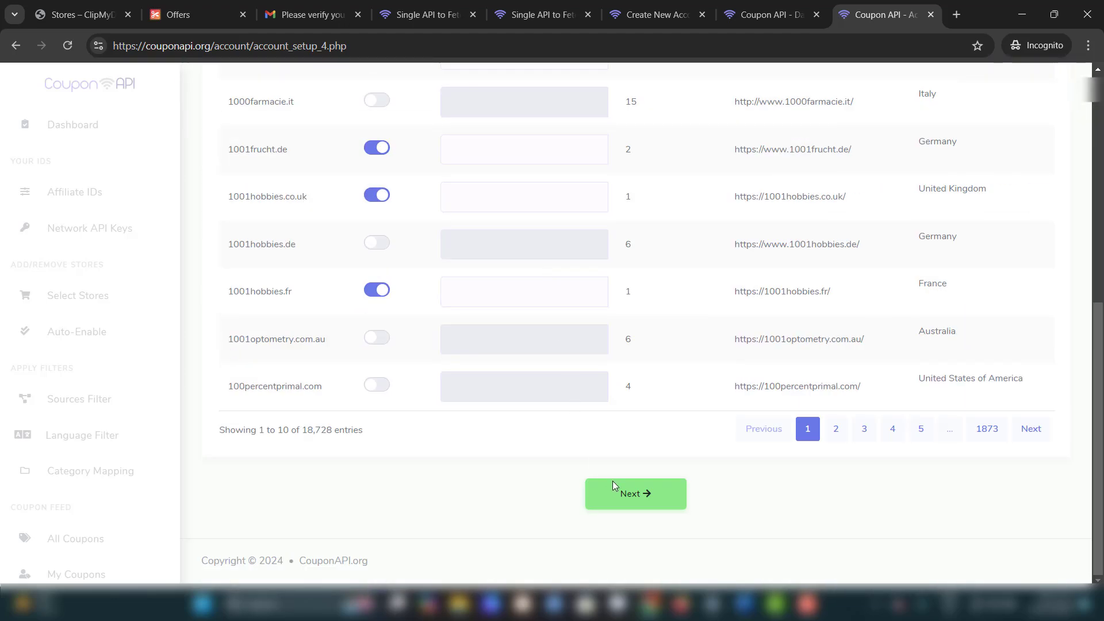
click(621, 494)
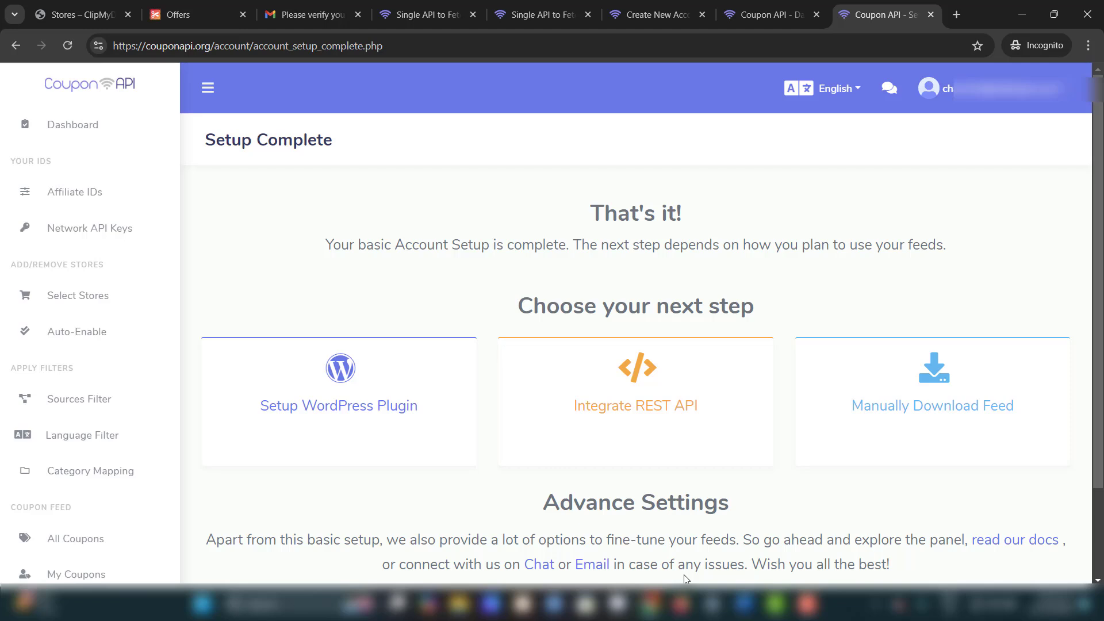
Step: Go to the dashboard and follow the 'start your subscription now' link to the plans
click(73, 126)
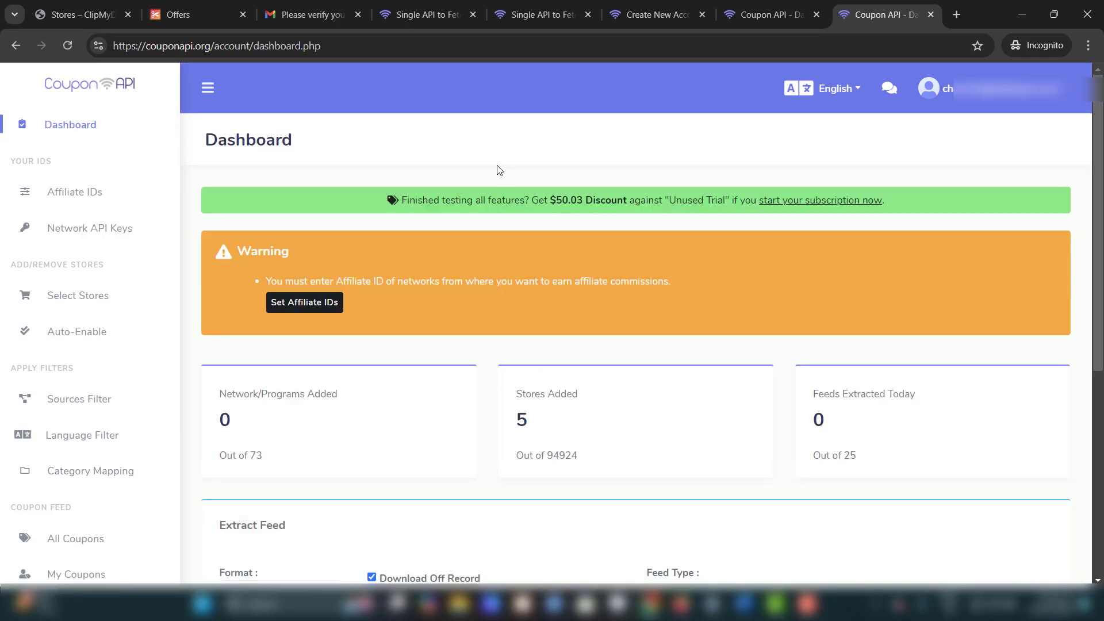
click(815, 201)
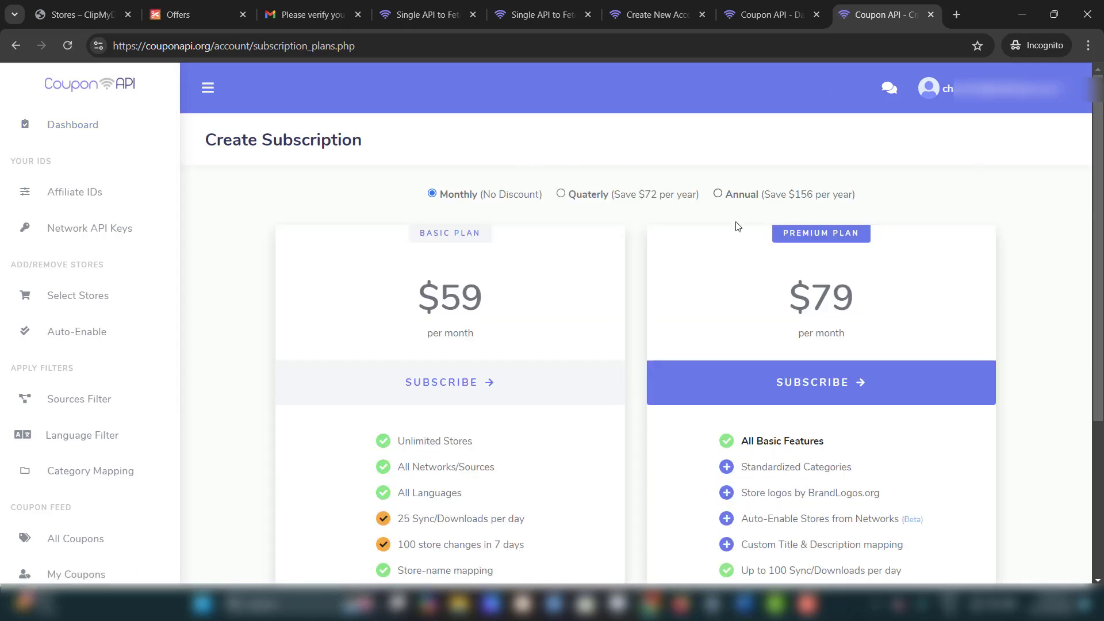
Step: Subscribe to the Basic Plan with monthly payments and bring up coupon code entry
click(434, 382)
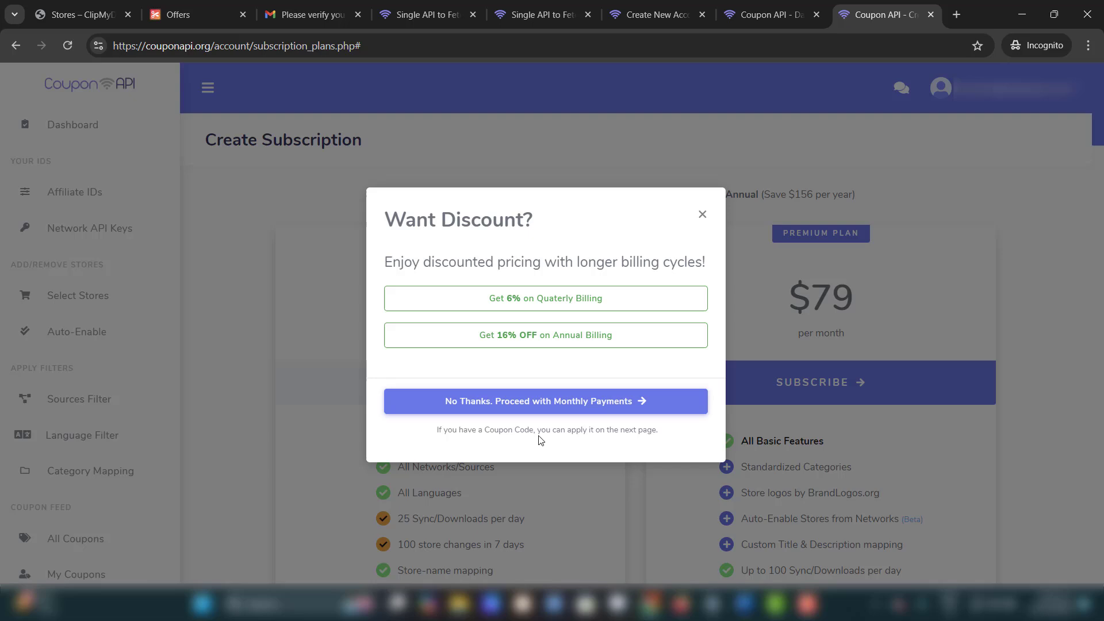
click(604, 403)
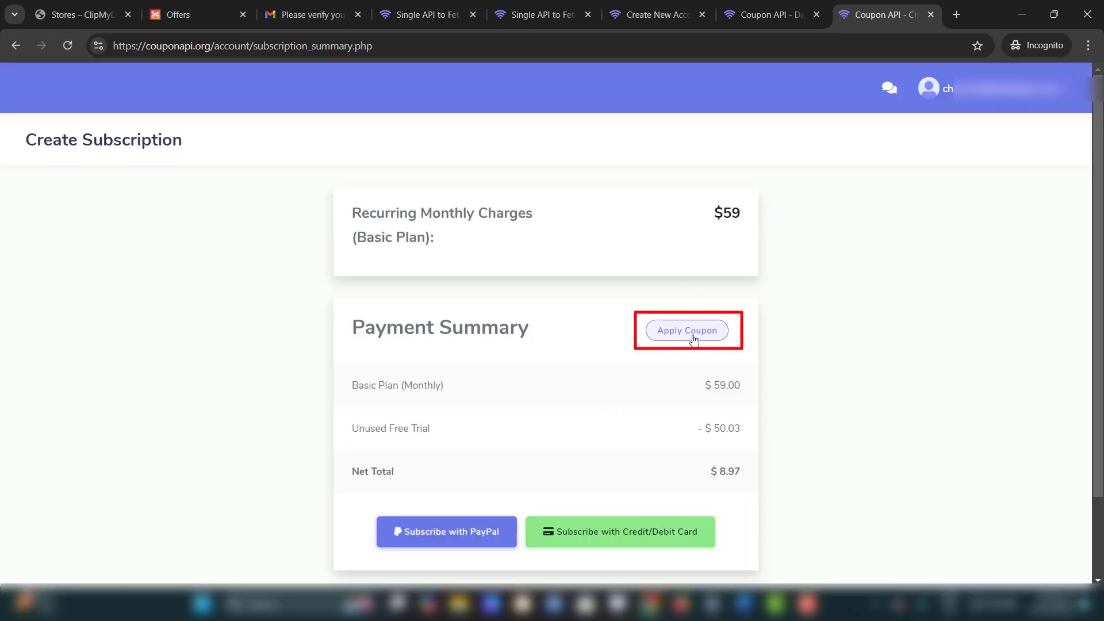
click(687, 330)
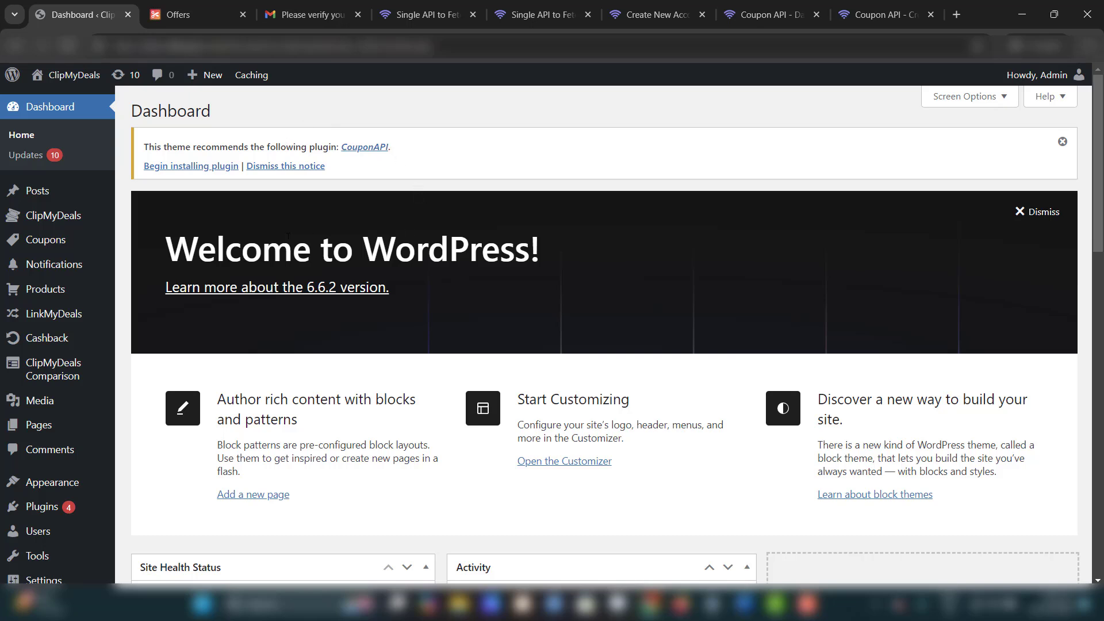
mouse_move(41, 507)
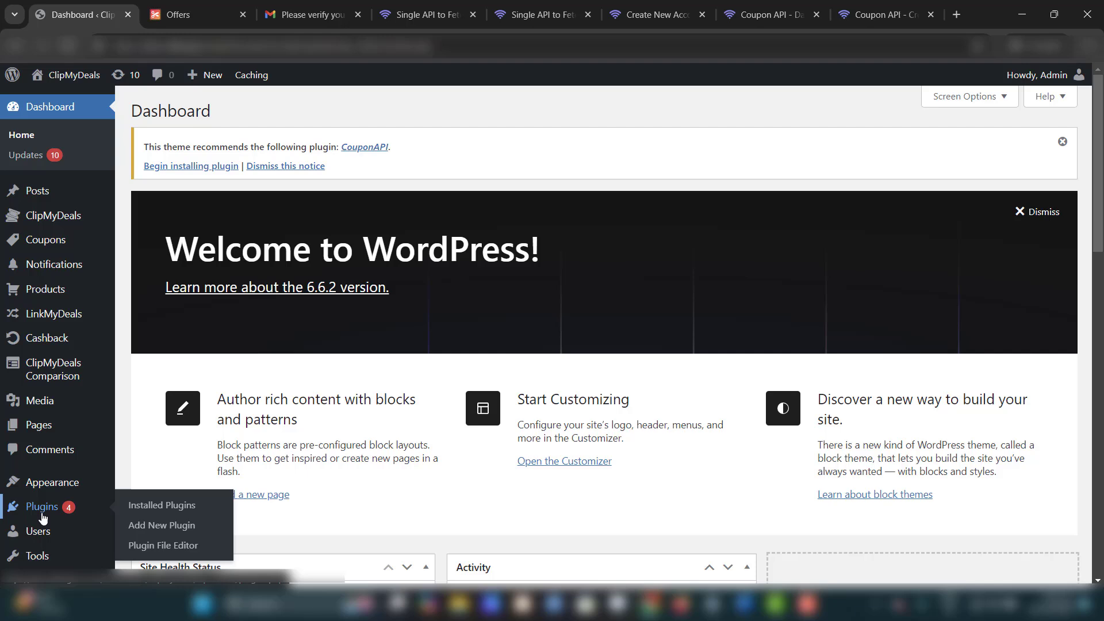
Step: Search for CouponAPI, install and activate the Coupon API plugin, then open Coupon API > Settings
click(141, 526)
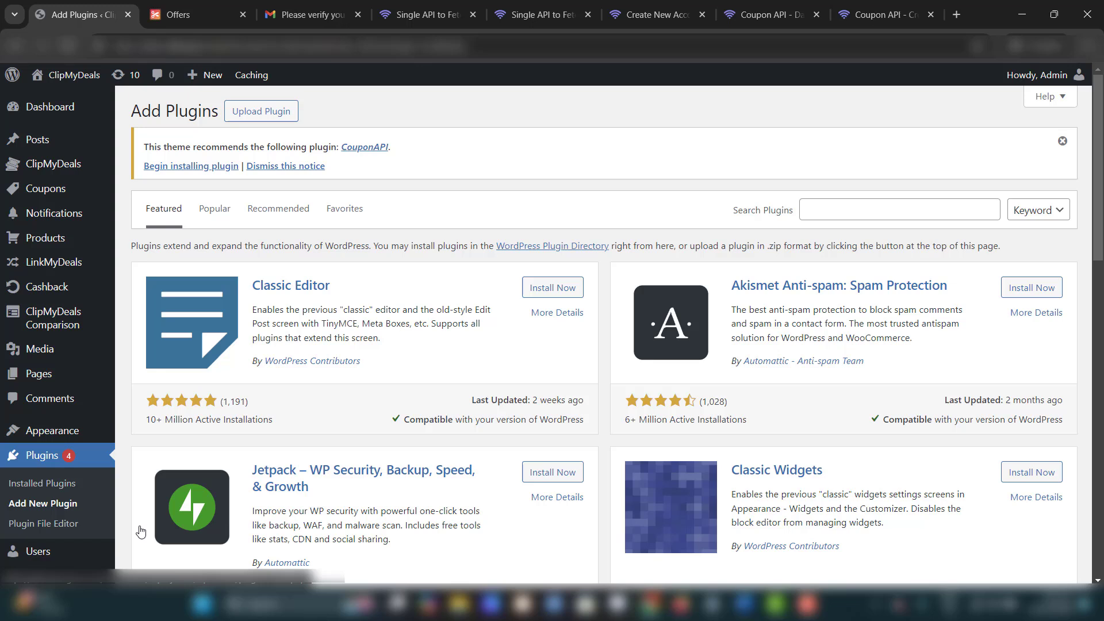
click(825, 210)
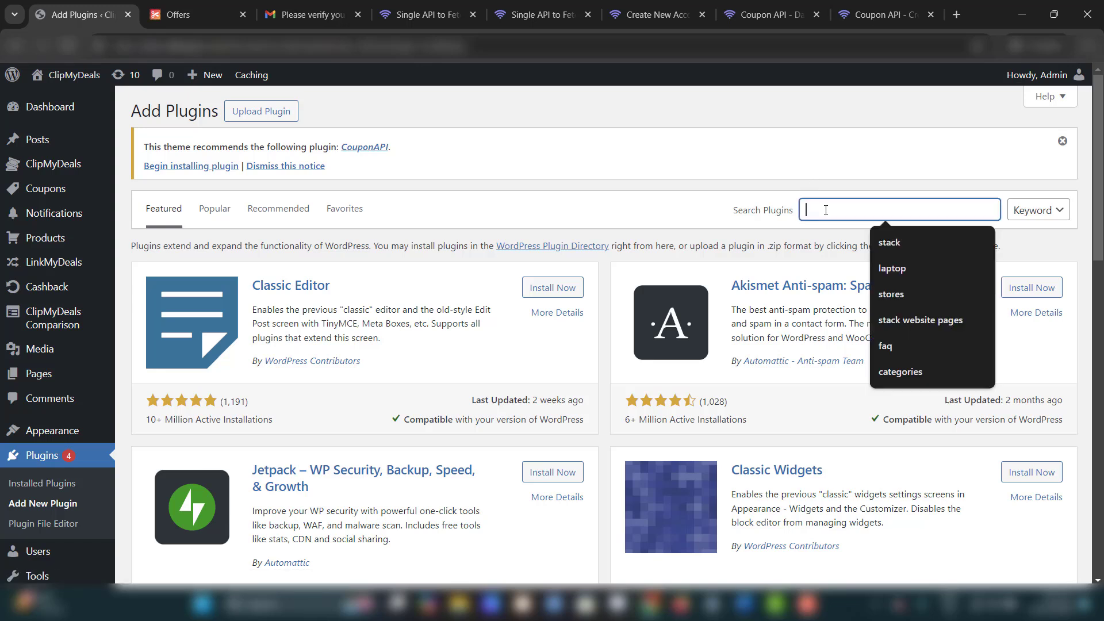
text(CouponAPI)
click(552, 288)
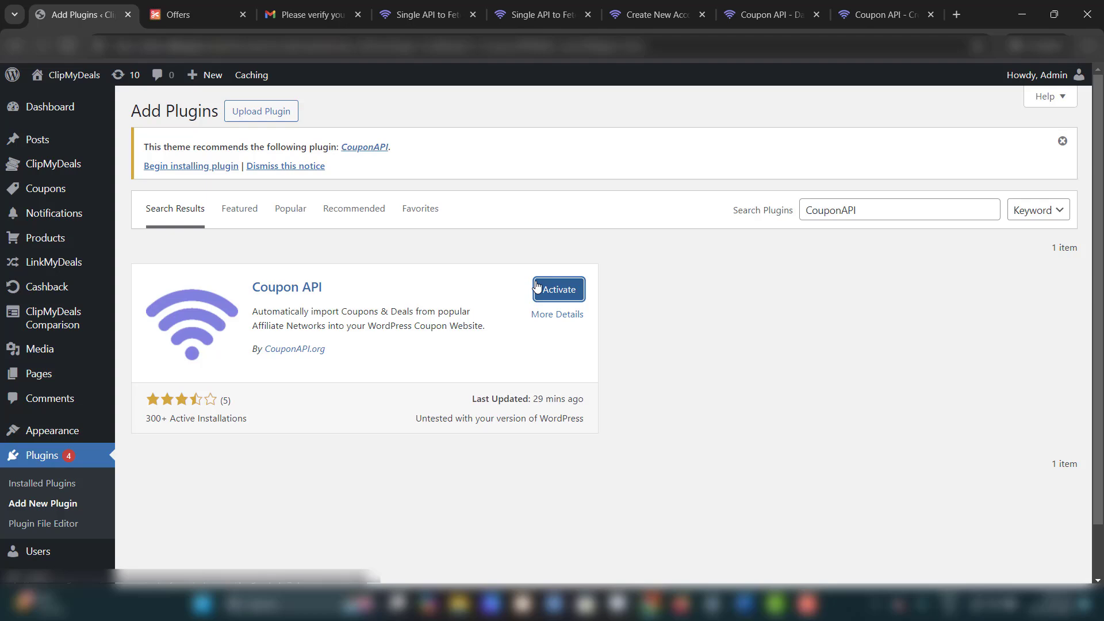
click(543, 295)
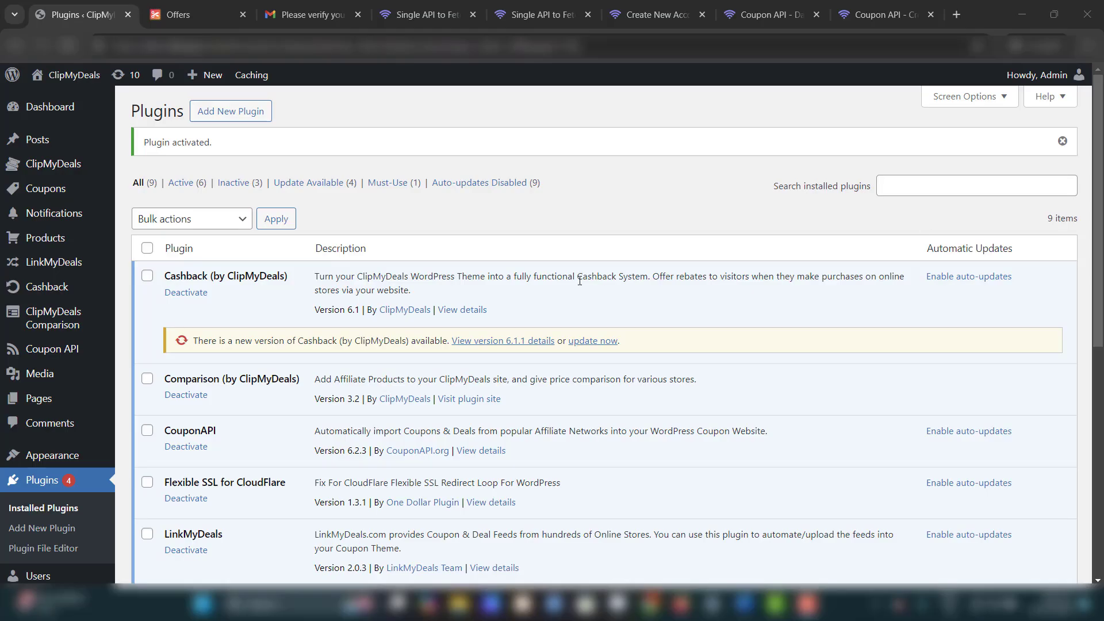
click(54, 349)
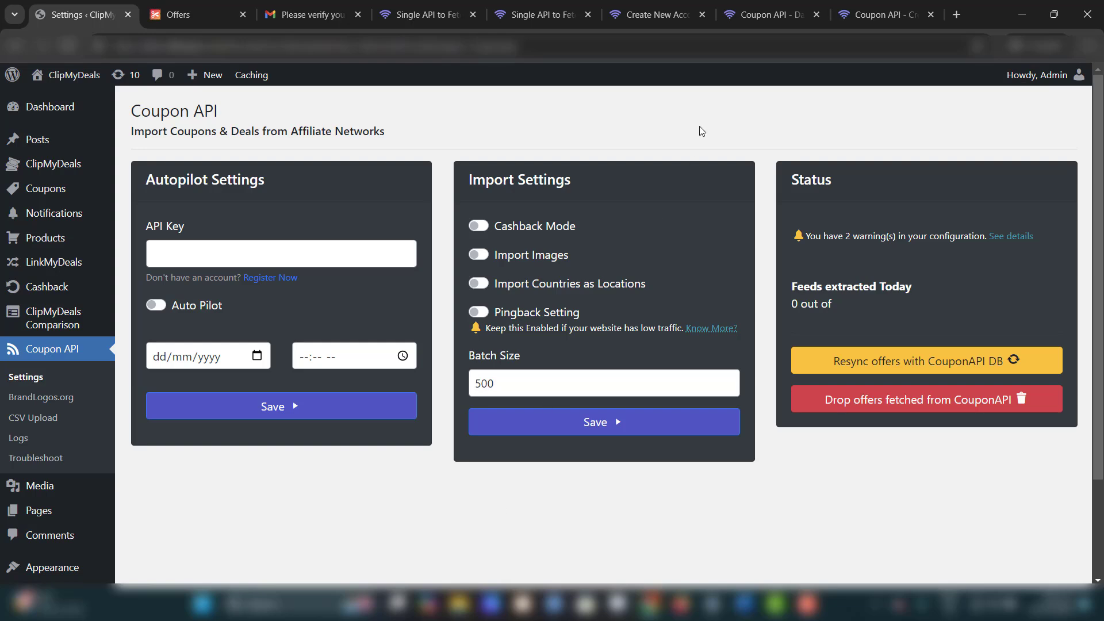
Step: Copy the account API key from the API Key box on the CouponAPI dashboard
click(763, 14)
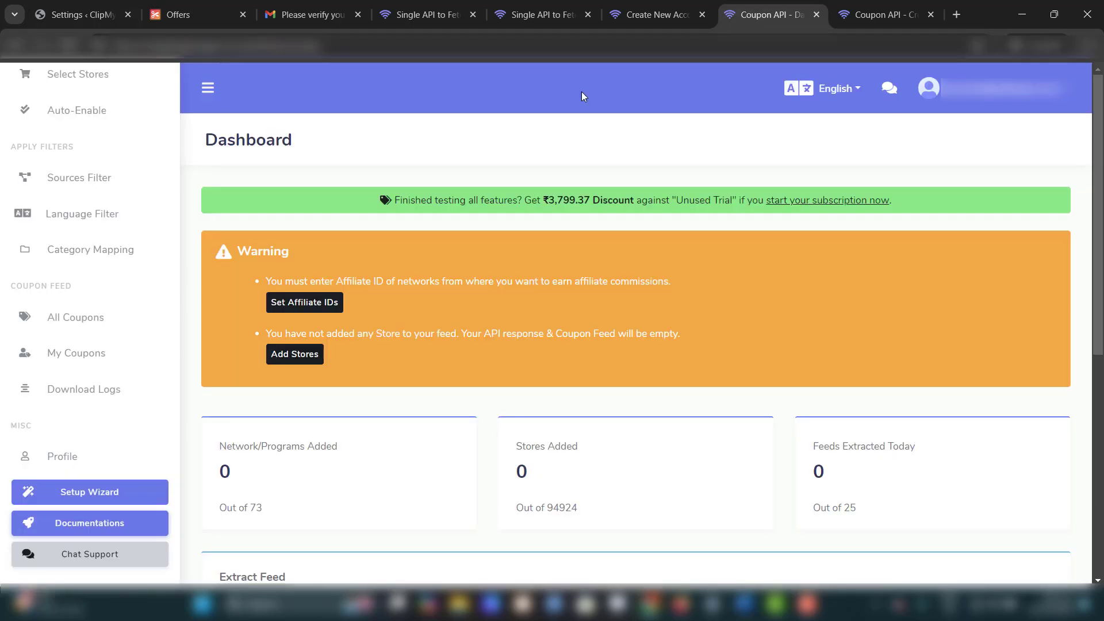
scroll(364, 154, down, 4)
scroll(364, 154, down, 2)
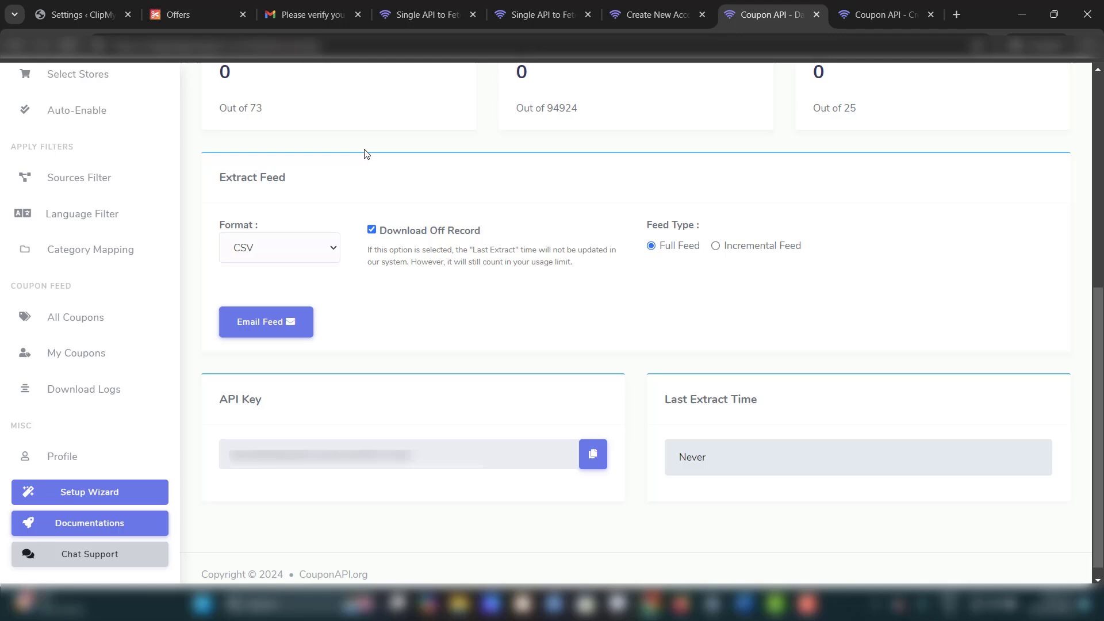
click(592, 455)
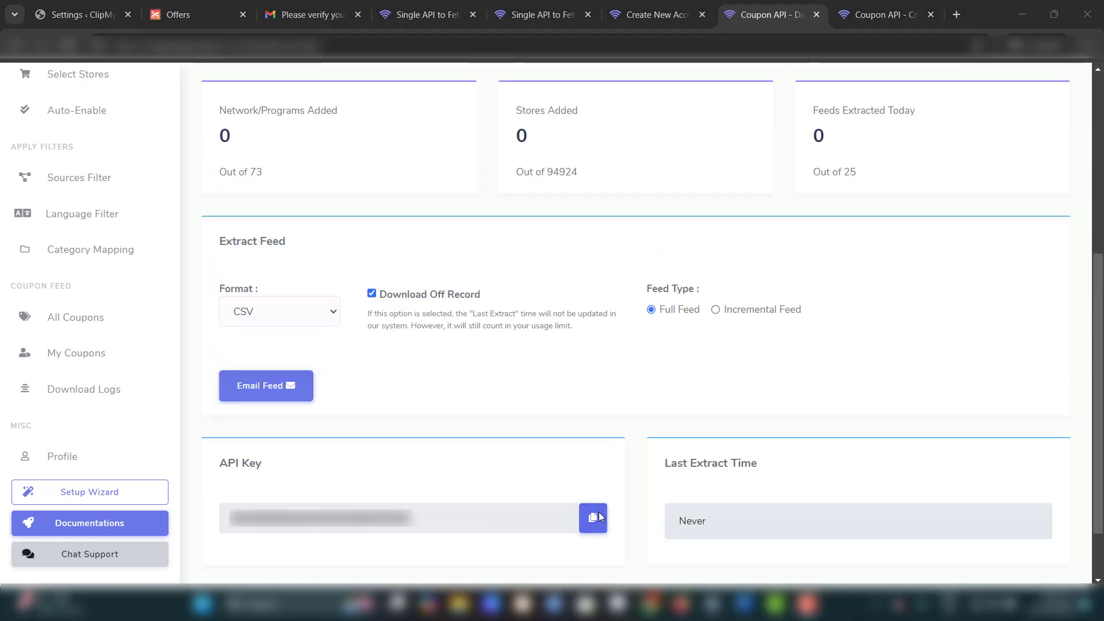
Step: Paste the copied key into the plugin's API Key field, enable Auto Pilot, and save
click(81, 15)
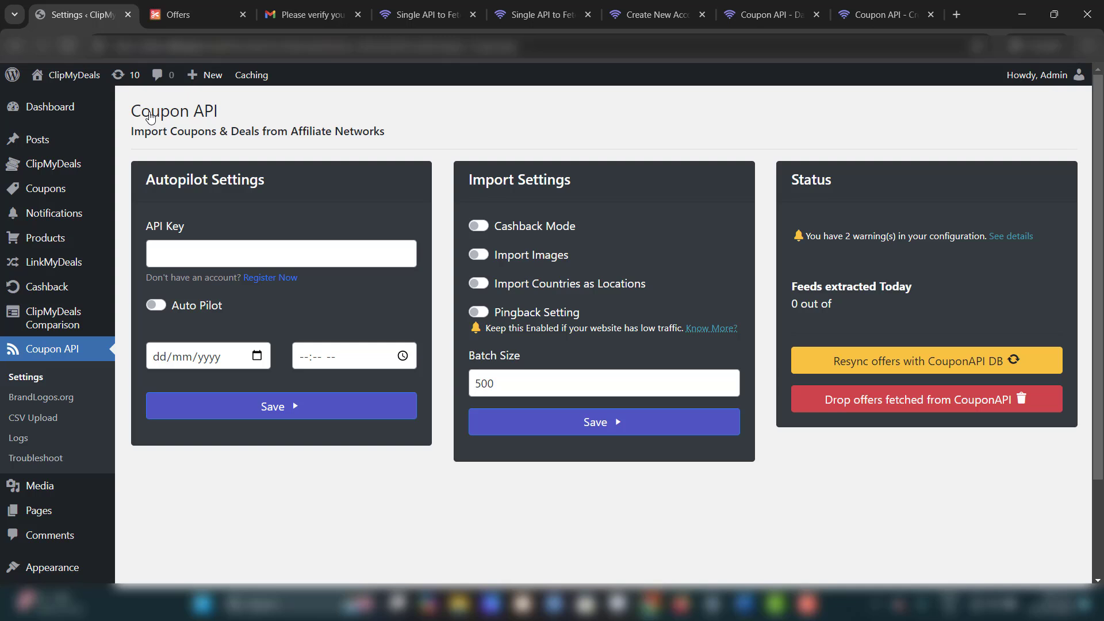
click(230, 253)
click(293, 294)
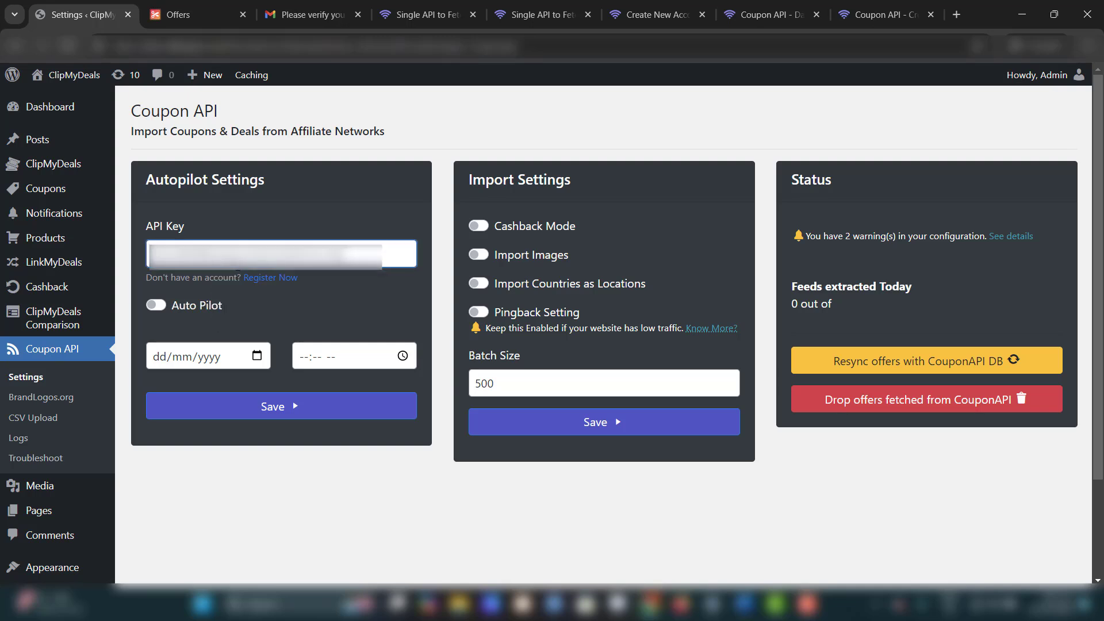
click(155, 305)
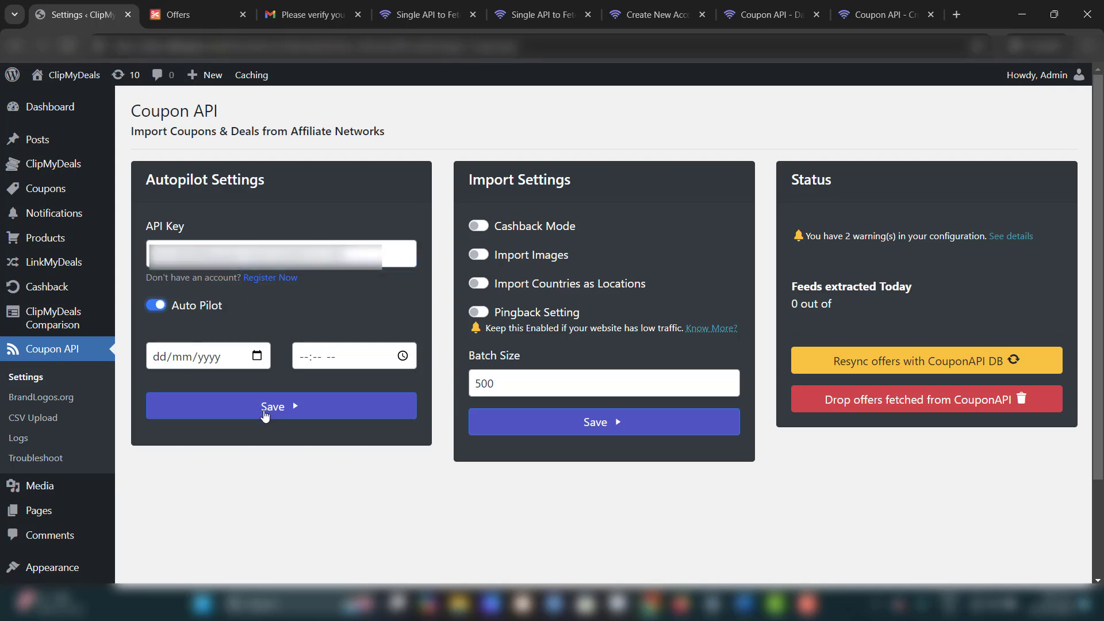
click(264, 413)
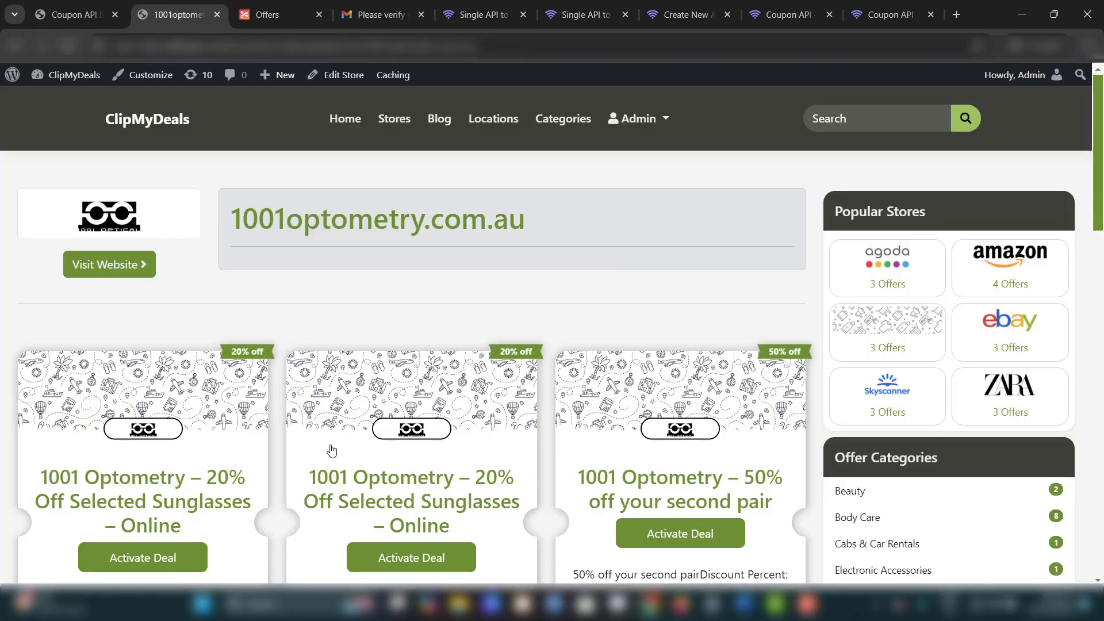
scroll(358, 311, down, 3)
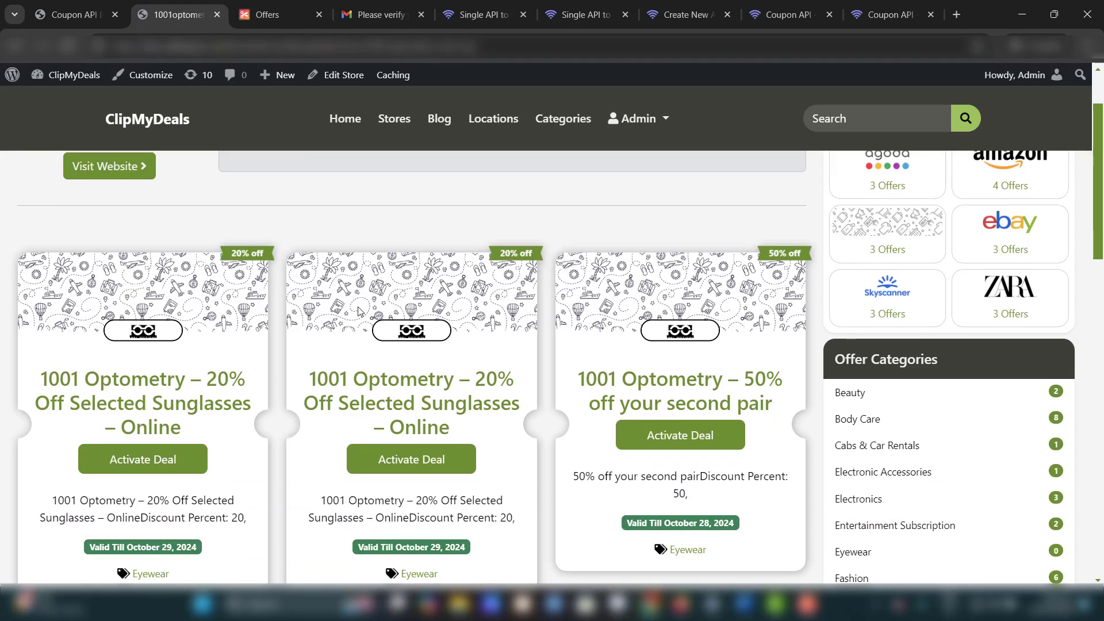
scroll(358, 311, down, 2)
scroll(358, 310, down, 2)
scroll(358, 311, down, 2)
scroll(359, 307, down, 2)
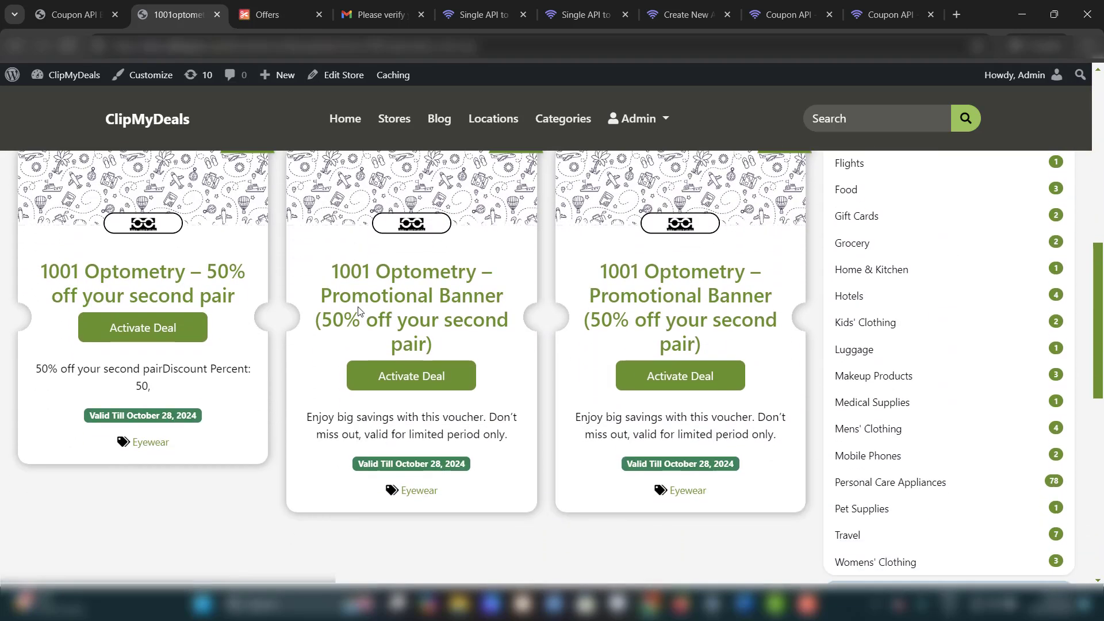
scroll(358, 306, down, 2)
scroll(358, 307, down, 2)
scroll(358, 306, down, 2)
scroll(359, 311, up, 3)
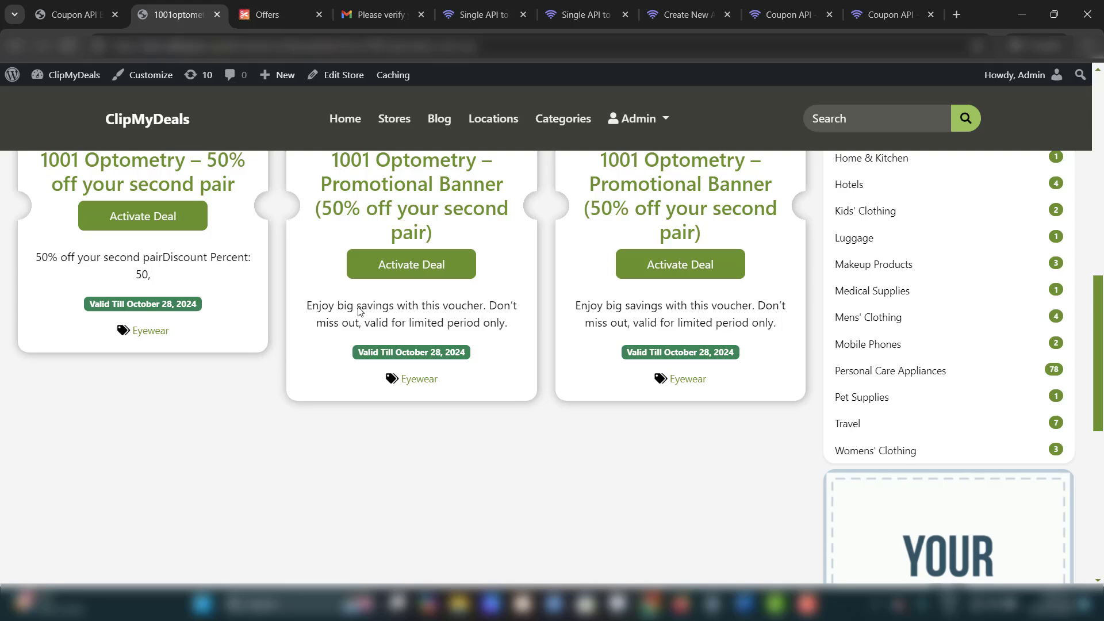
scroll(358, 310, up, 2)
scroll(358, 311, up, 2)
scroll(358, 311, up, 2)
scroll(358, 311, up, 2)
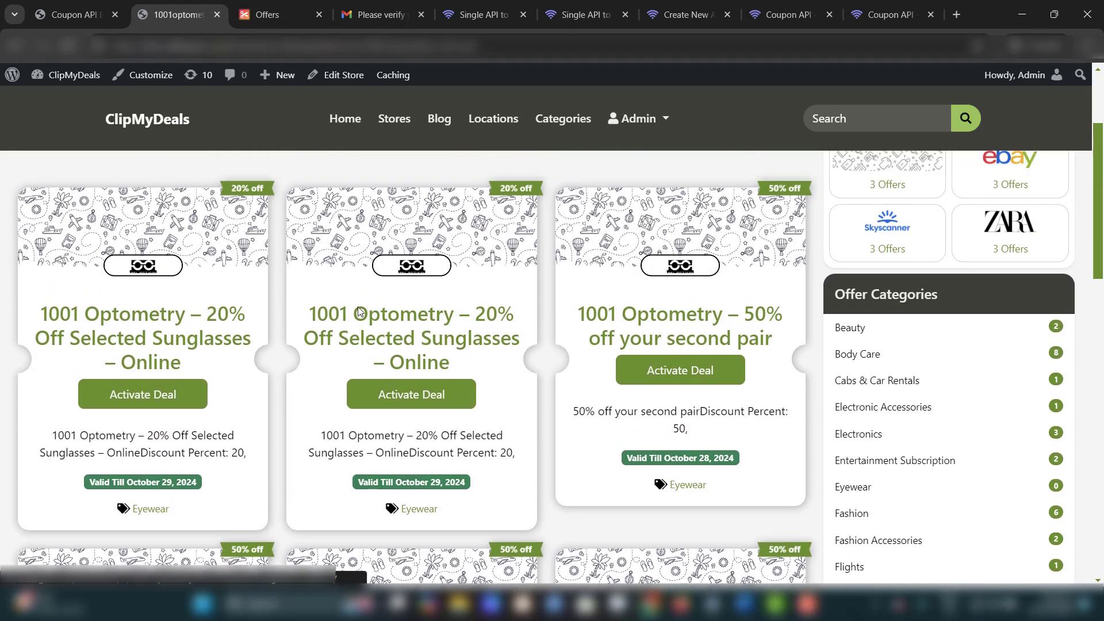
scroll(358, 311, up, 2)
scroll(358, 310, up, 2)
Step: Go back to the Coupon API plugin settings after reviewing the 1001optometry.com.au deals
key(ctrl+shift+Tab)
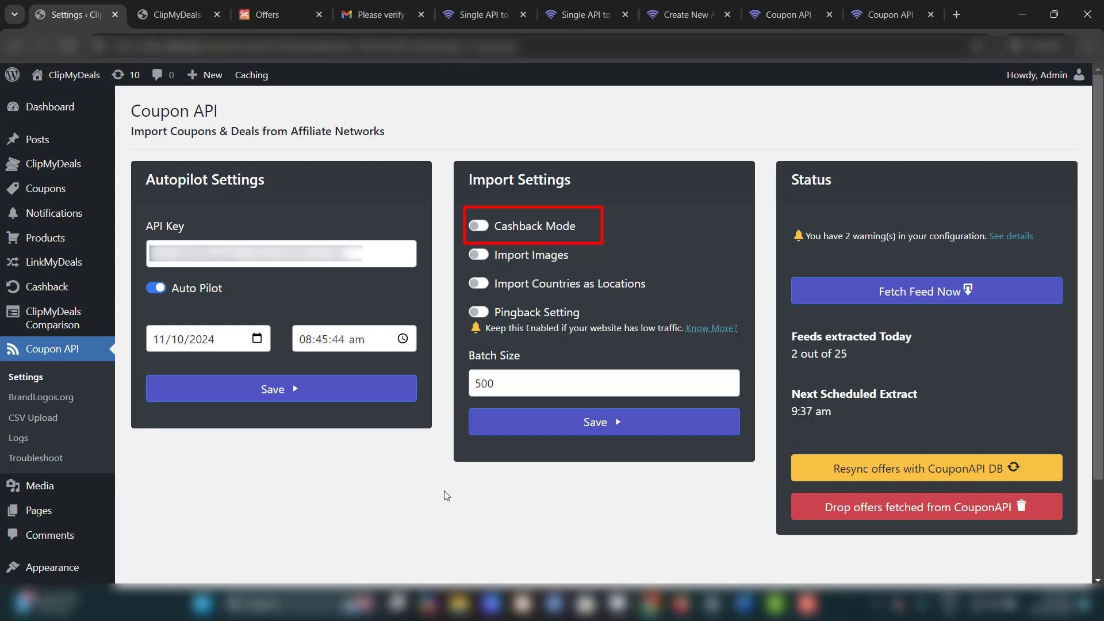
Step: Enable Cashback Mode and Import Images, save them, and confirm a full offers resync
click(479, 226)
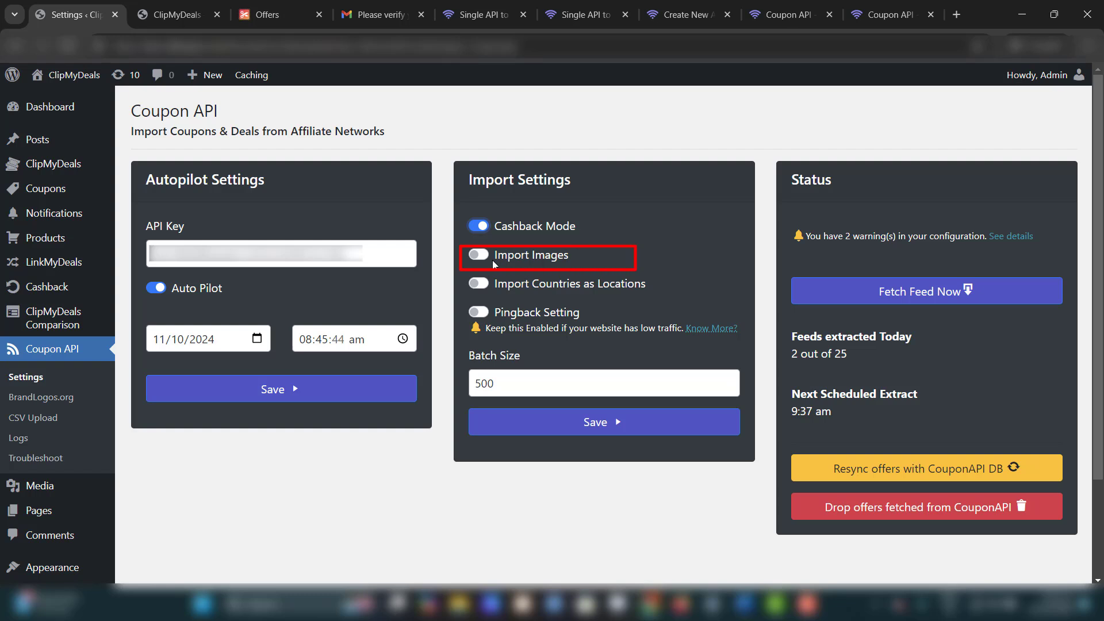
click(478, 255)
click(541, 421)
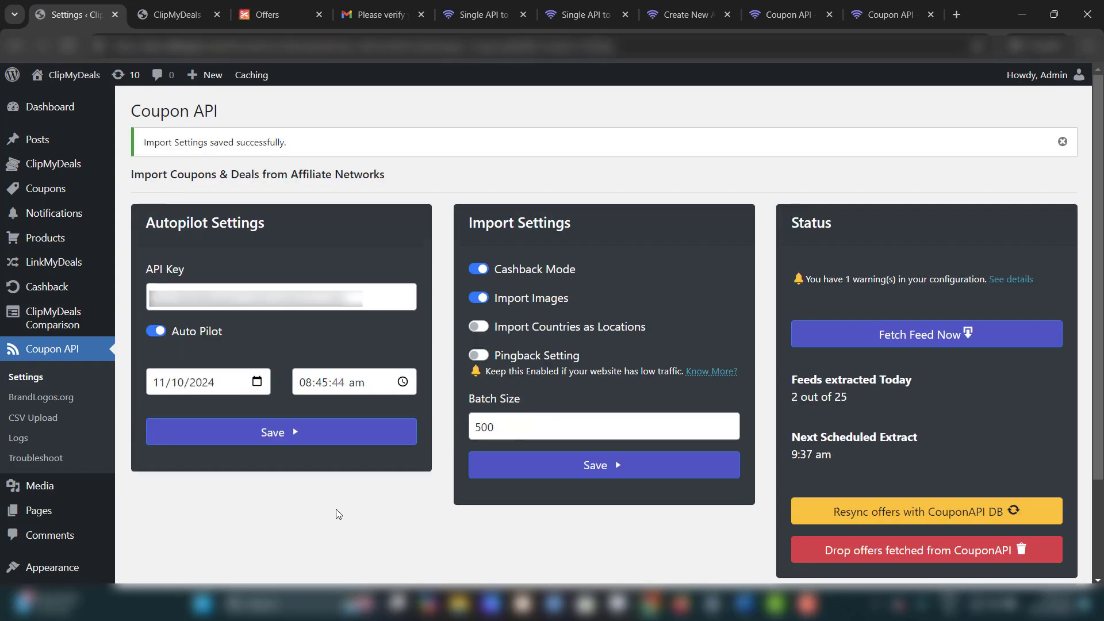
click(880, 511)
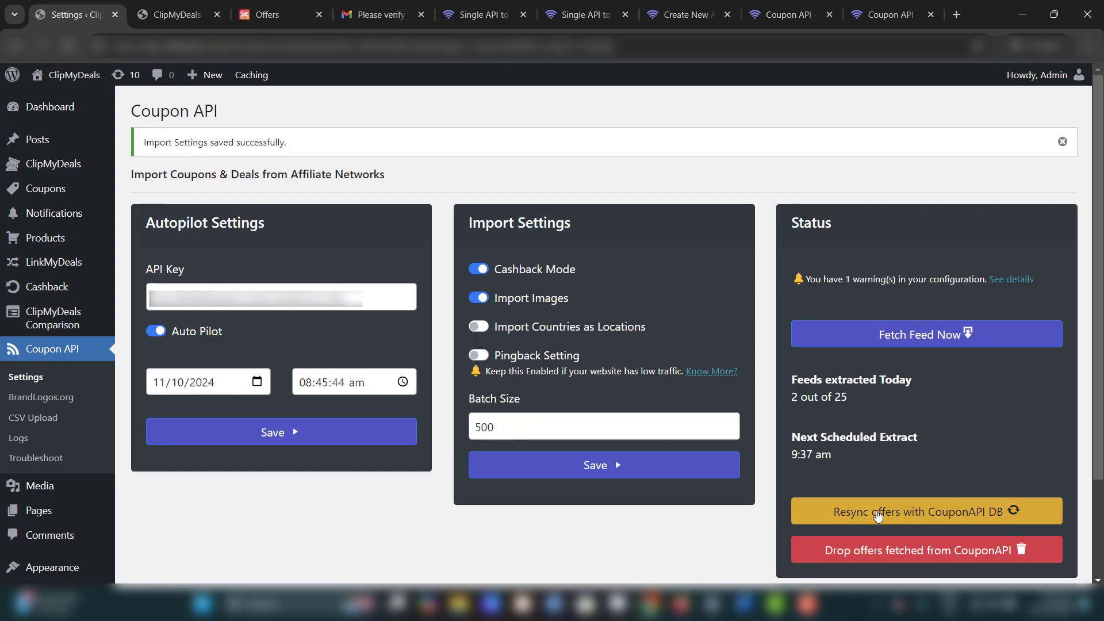
click(615, 152)
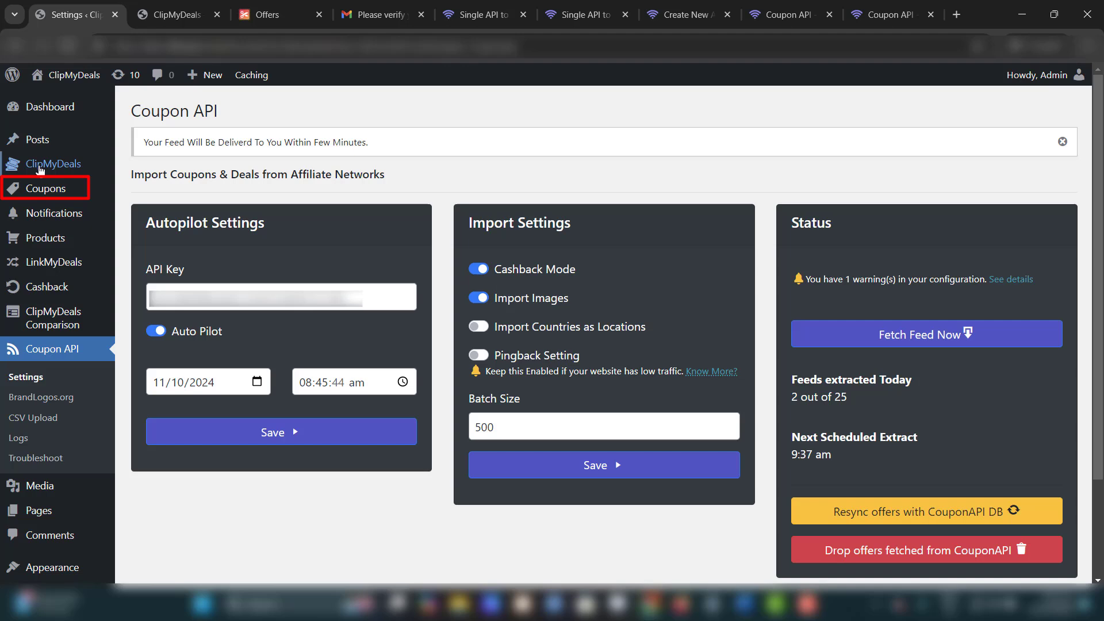
mouse_move(46, 189)
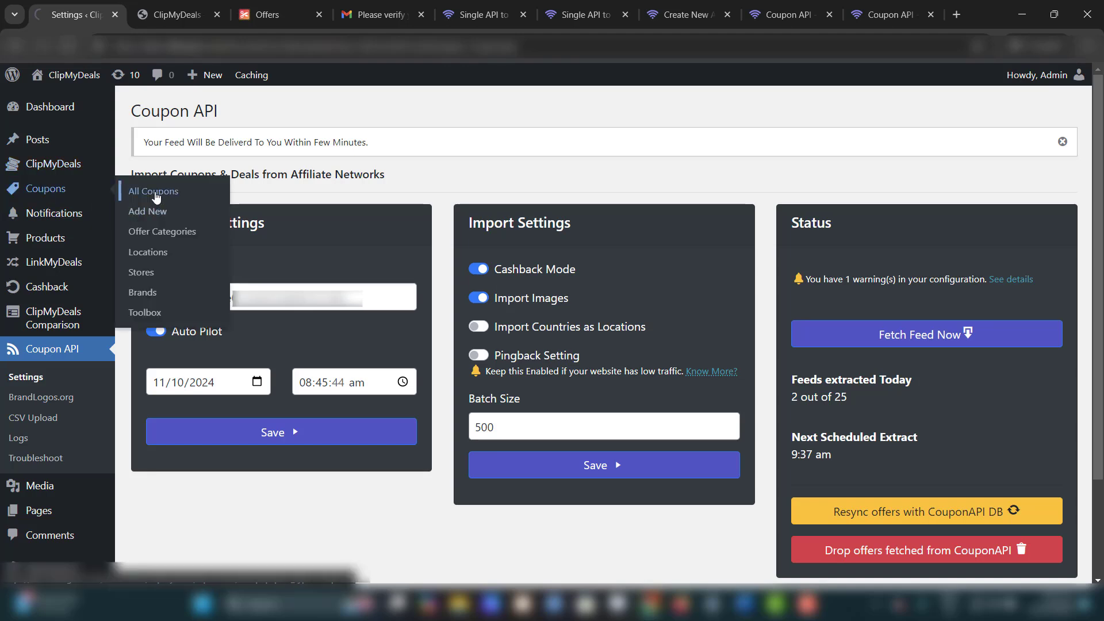
Step: Open the 'Save 10% Off Skincare' coupon from All Coupons in the editor
click(154, 192)
scroll(579, 419, down, 5)
scroll(579, 418, down, 3)
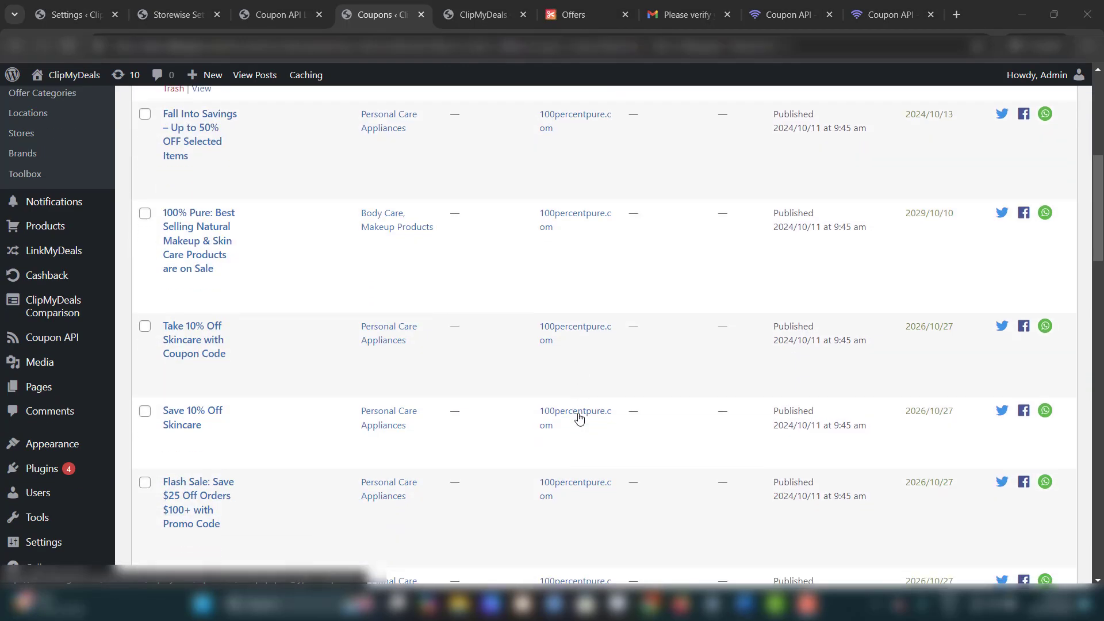
scroll(579, 419, down, 1)
click(171, 365)
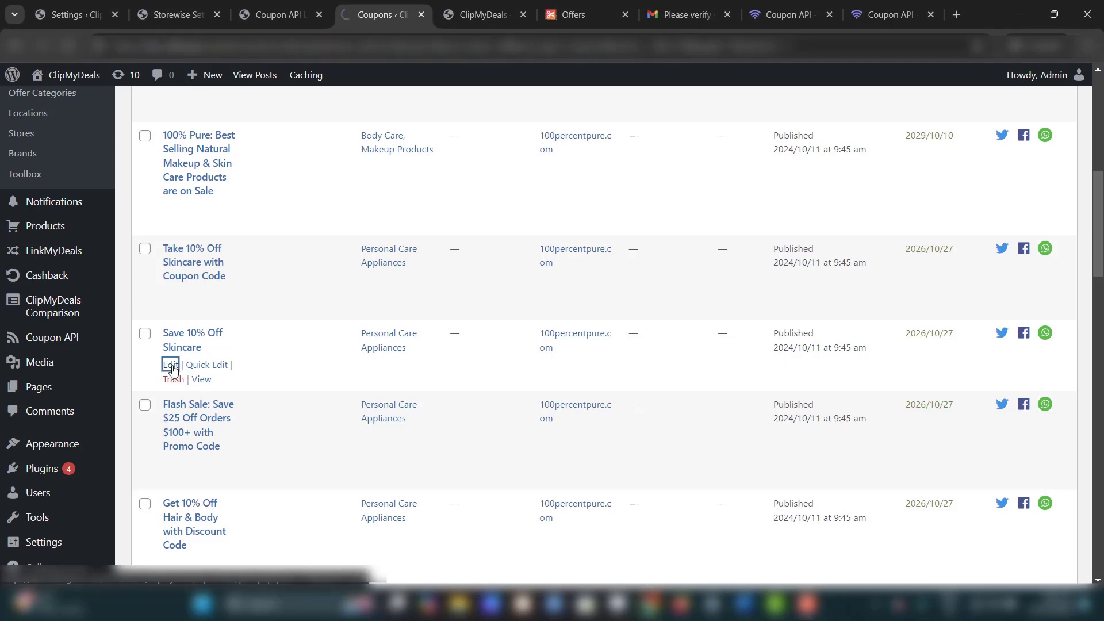
scroll(378, 381, down, 5)
scroll(378, 380, down, 3)
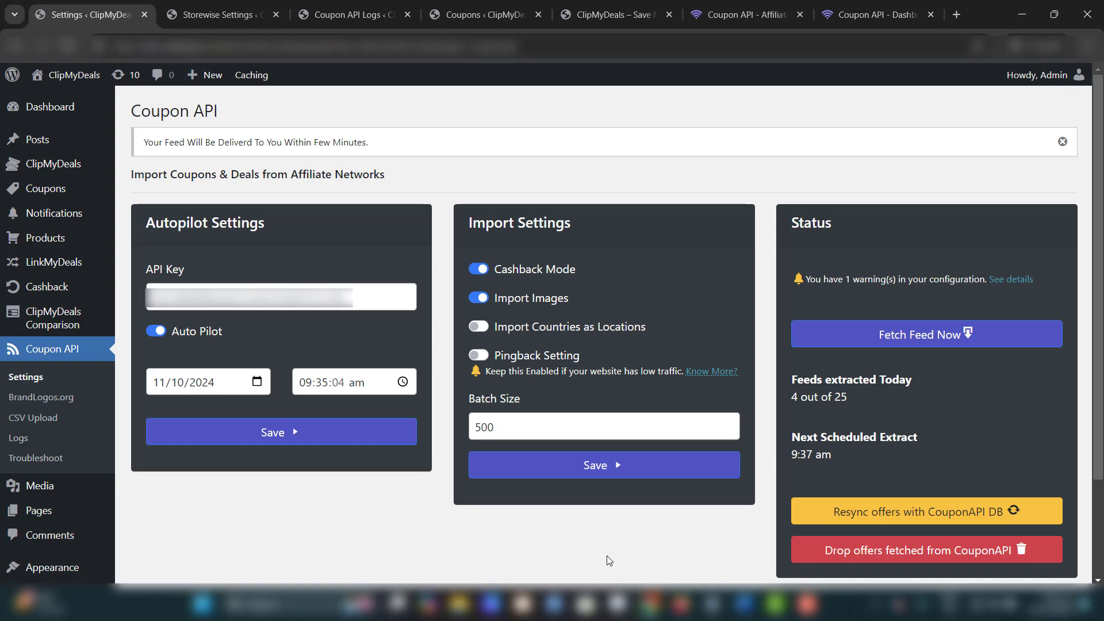
Step: Save Auto Pilot as off, then request the extracted feed download on the CouponAPI dashboard
click(156, 331)
click(211, 434)
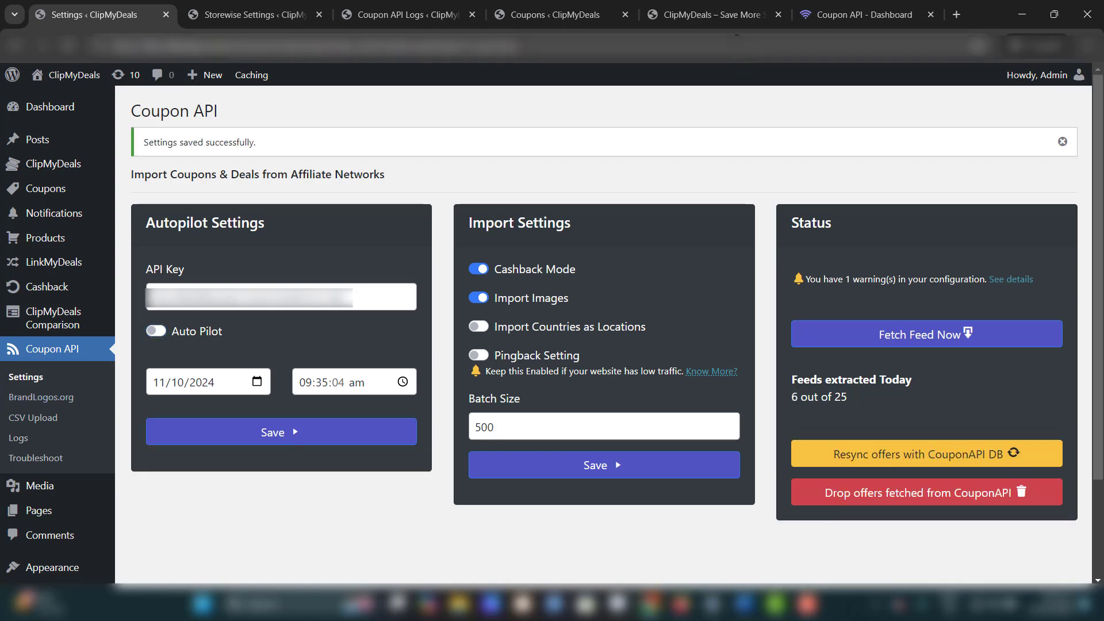
click(837, 15)
click(267, 547)
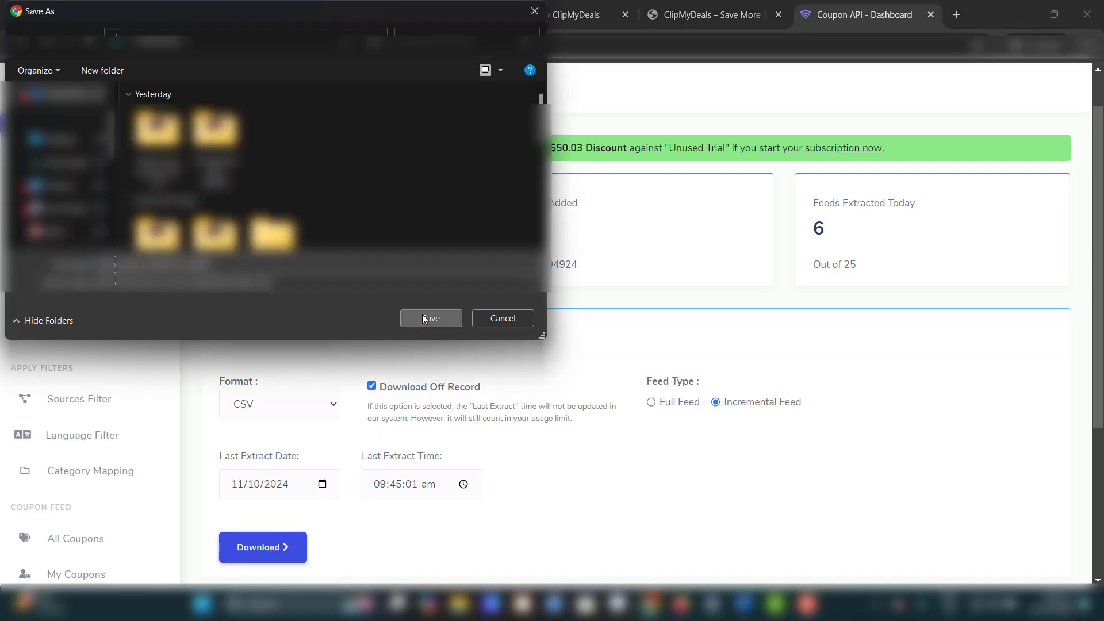
Step: Save the incremental feed CSV file from the Save As dialog
click(421, 317)
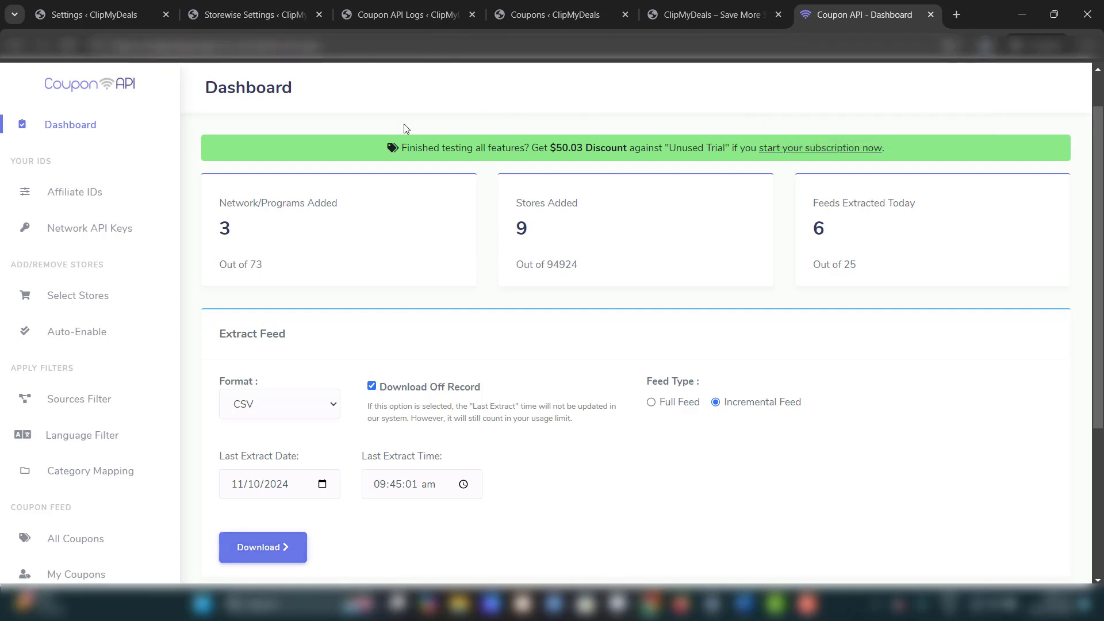
Step: Select the downloaded incremental feed CSV on the CSV Upload page, then reopen Coupon API Settings
click(91, 15)
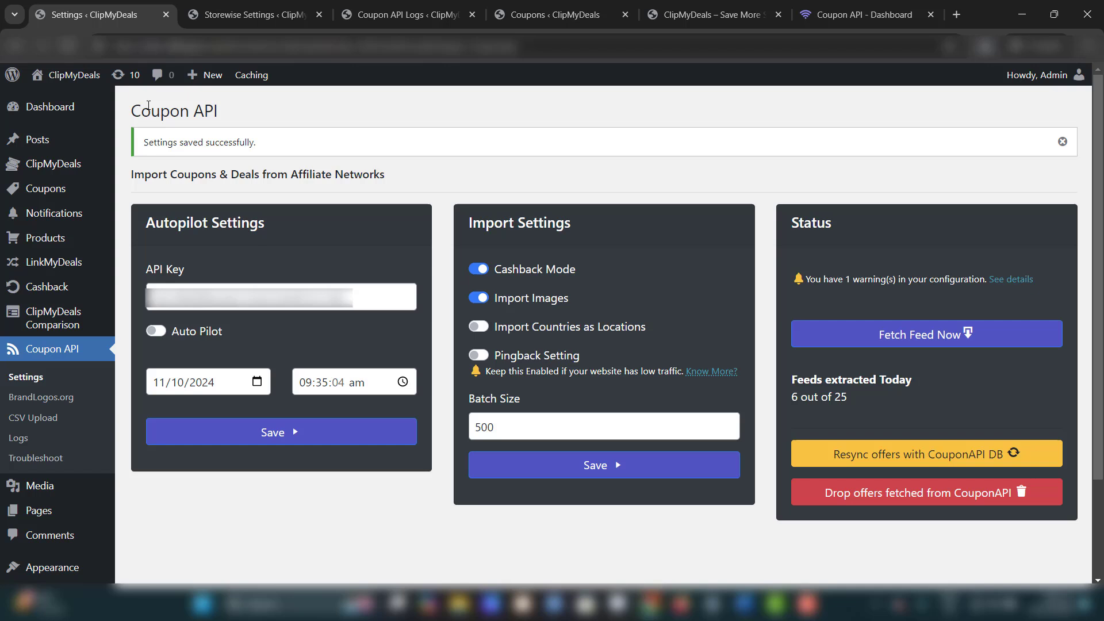
click(33, 417)
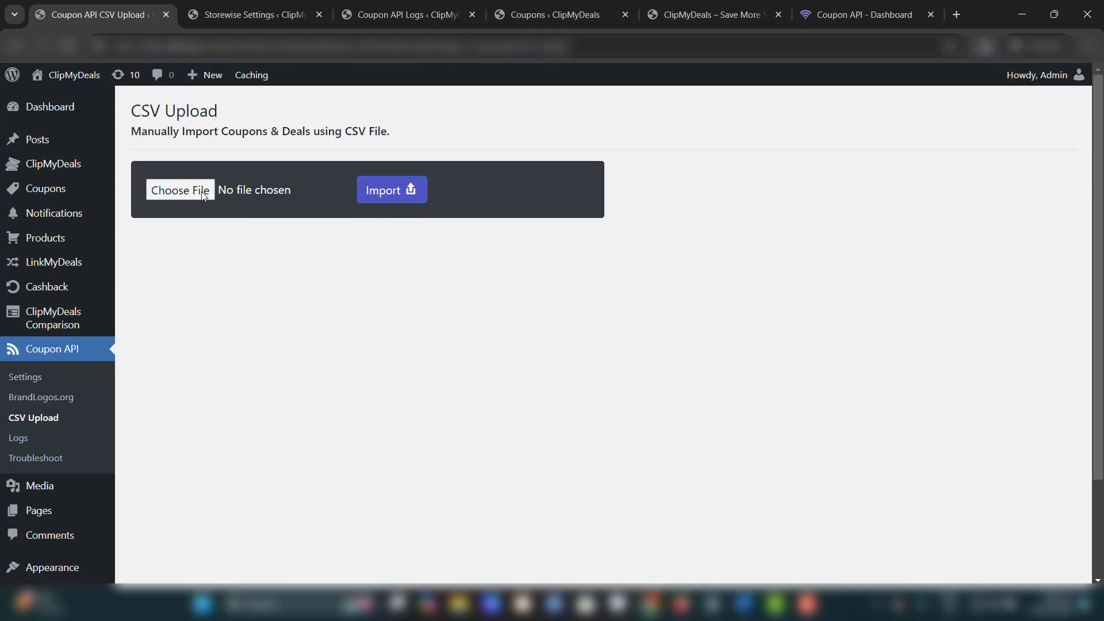
click(182, 190)
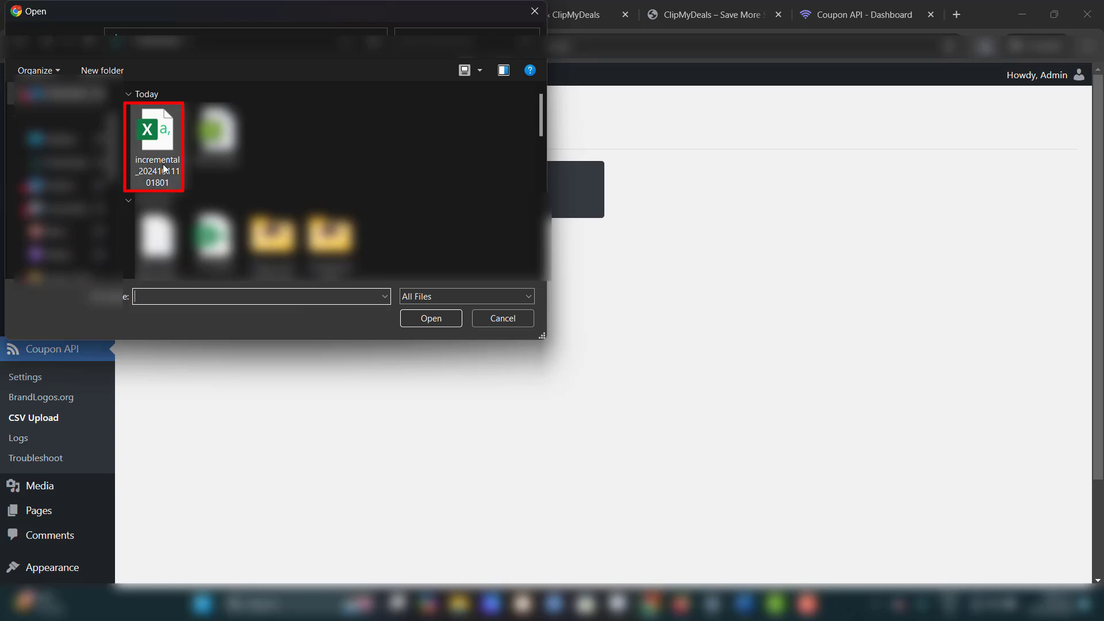
double_click(164, 169)
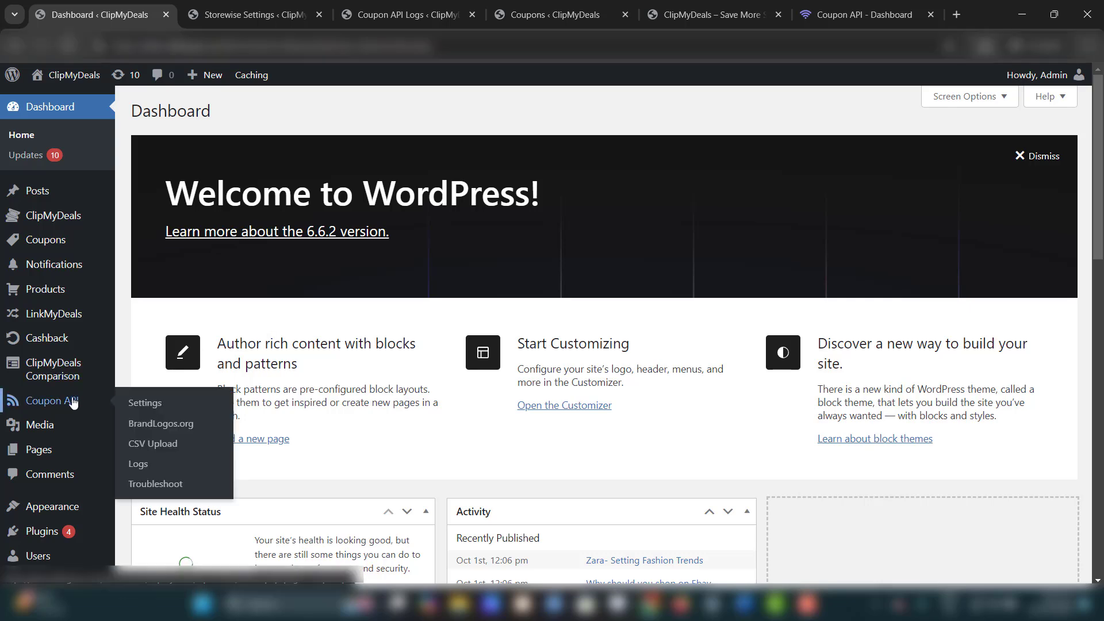
click(52, 400)
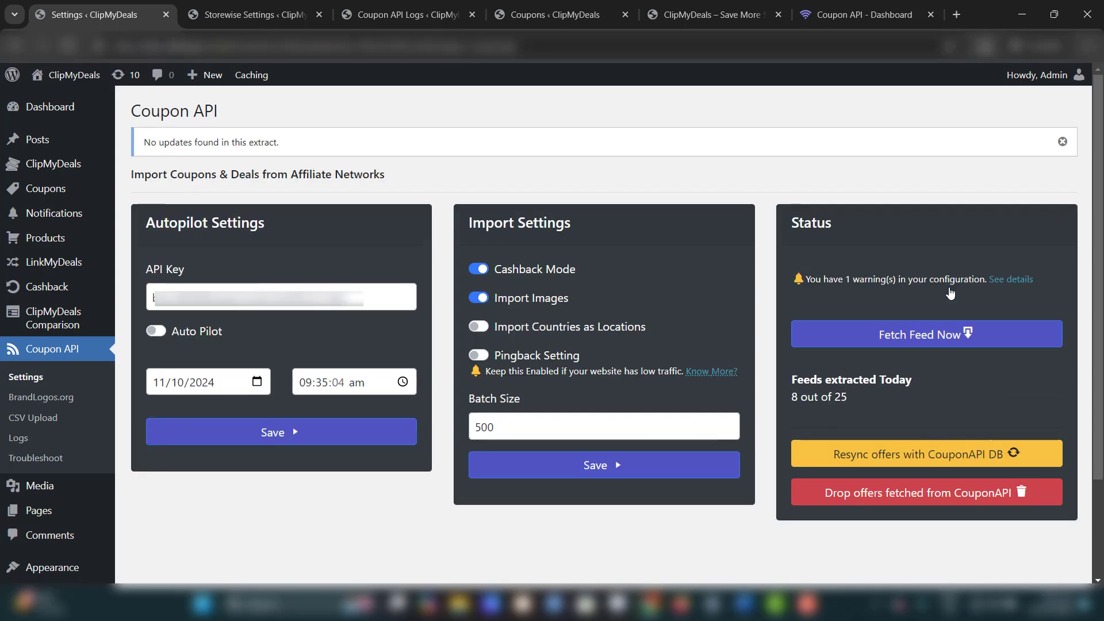
Step: Reload the CouponAPI dashboard to update feed counts and choose Incremental Feed for extraction
click(863, 14)
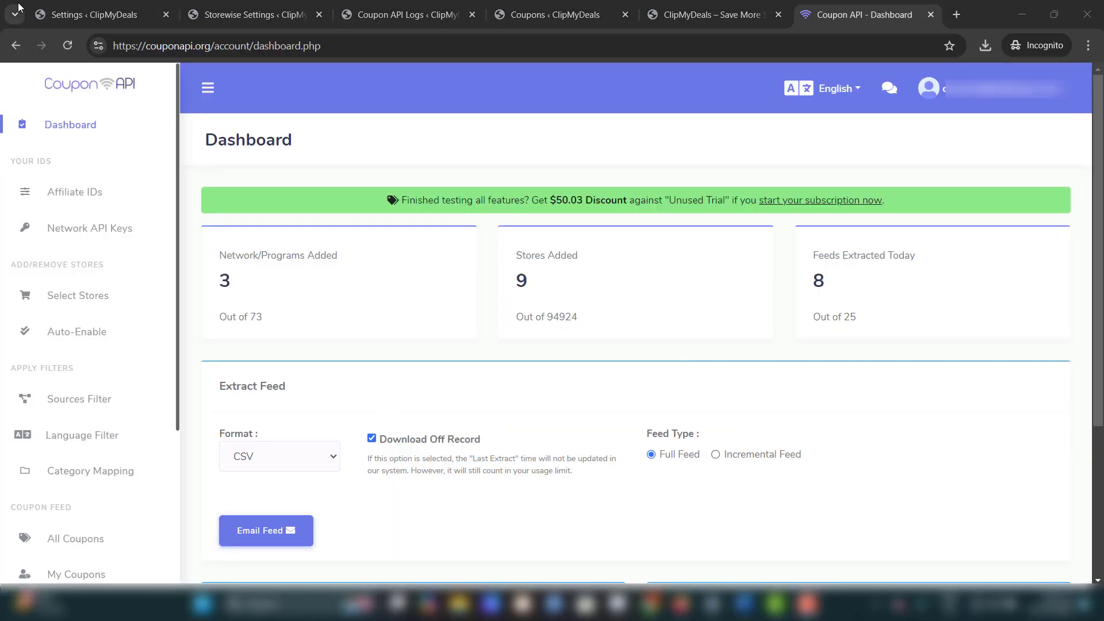
click(67, 46)
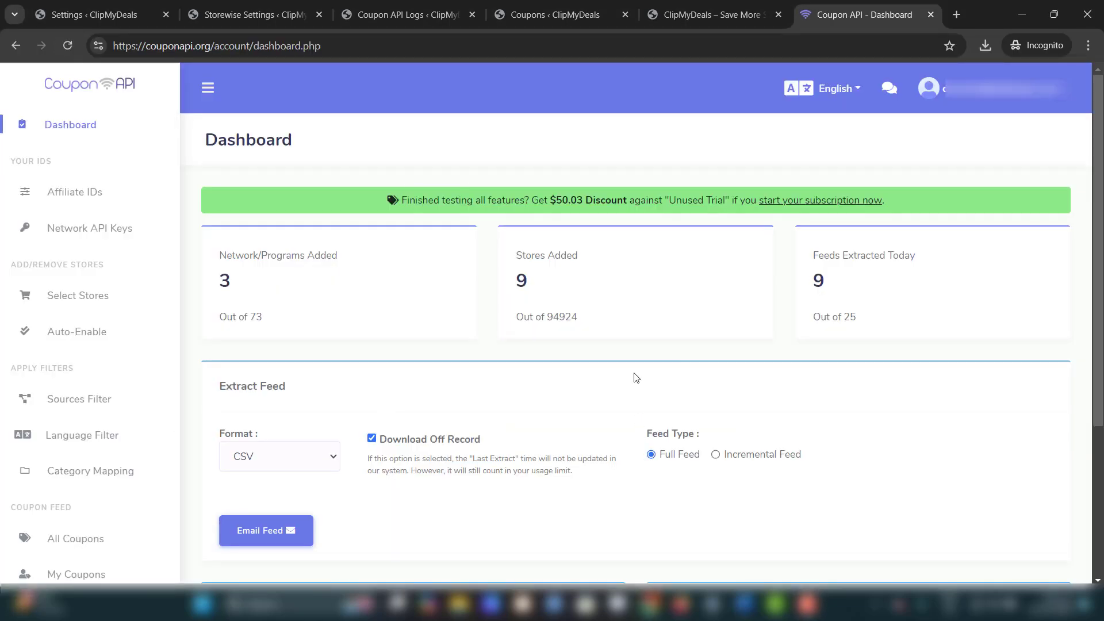
scroll(854, 463, down, 3)
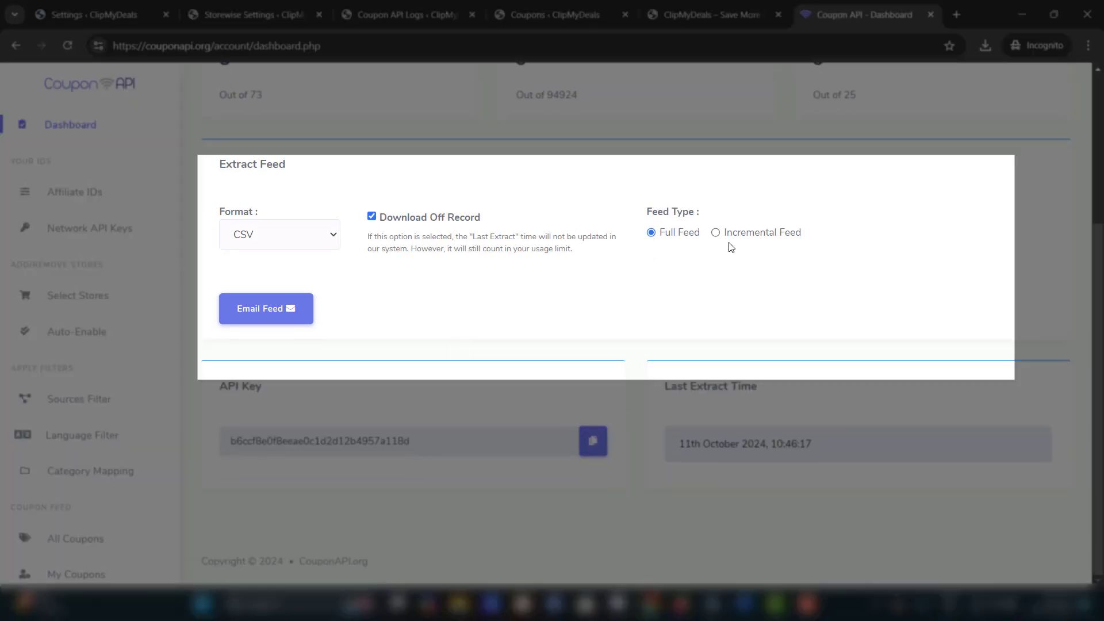
click(714, 252)
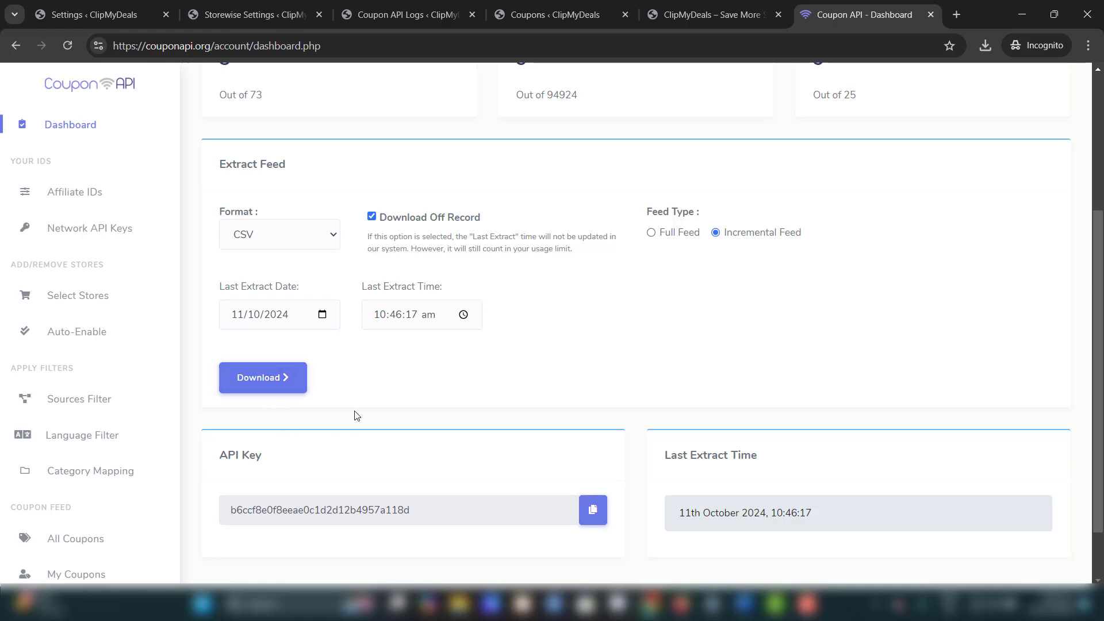
scroll(49, 531, down, 3)
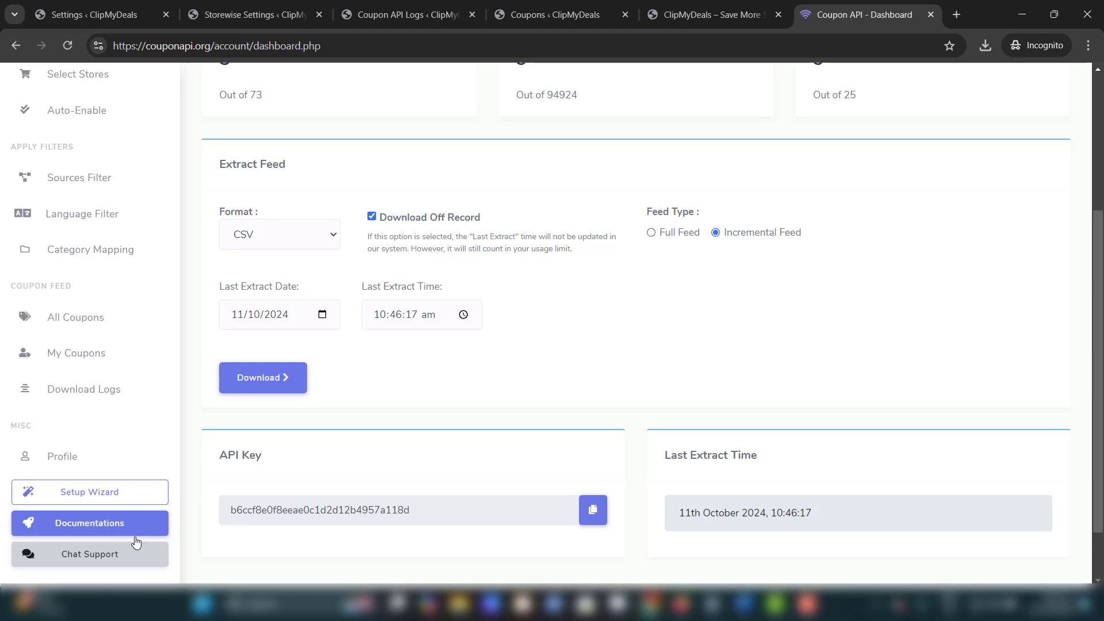
scroll(87, 185, up, 5)
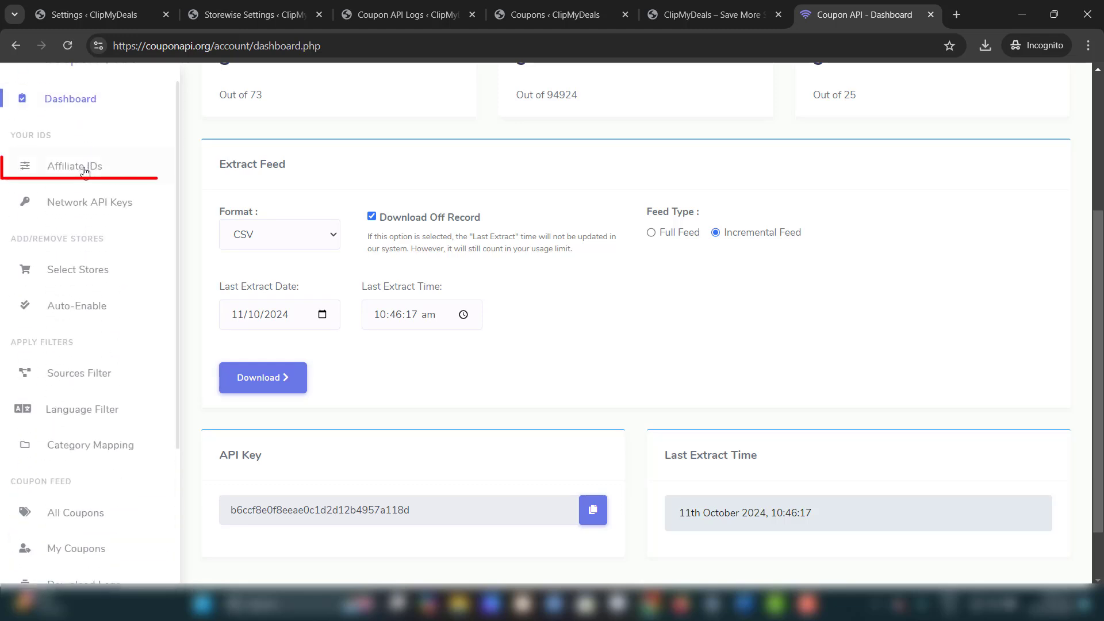
Step: On the Affiliate IDs page, keep the default affiliate network as None, then open Sources Filter
click(85, 169)
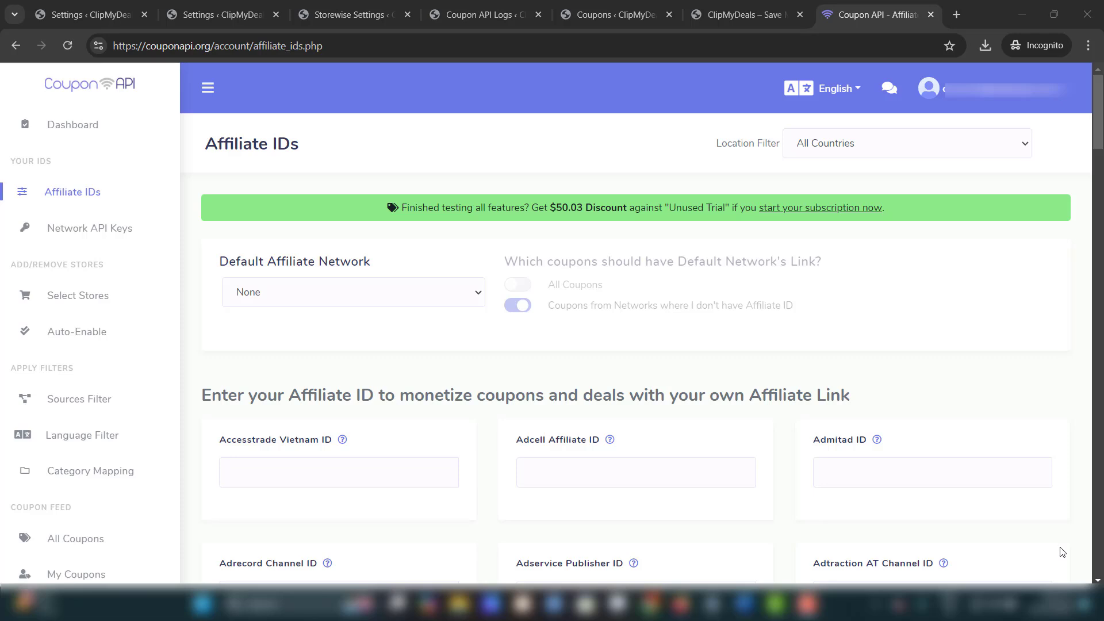
scroll(1062, 552, down, 3)
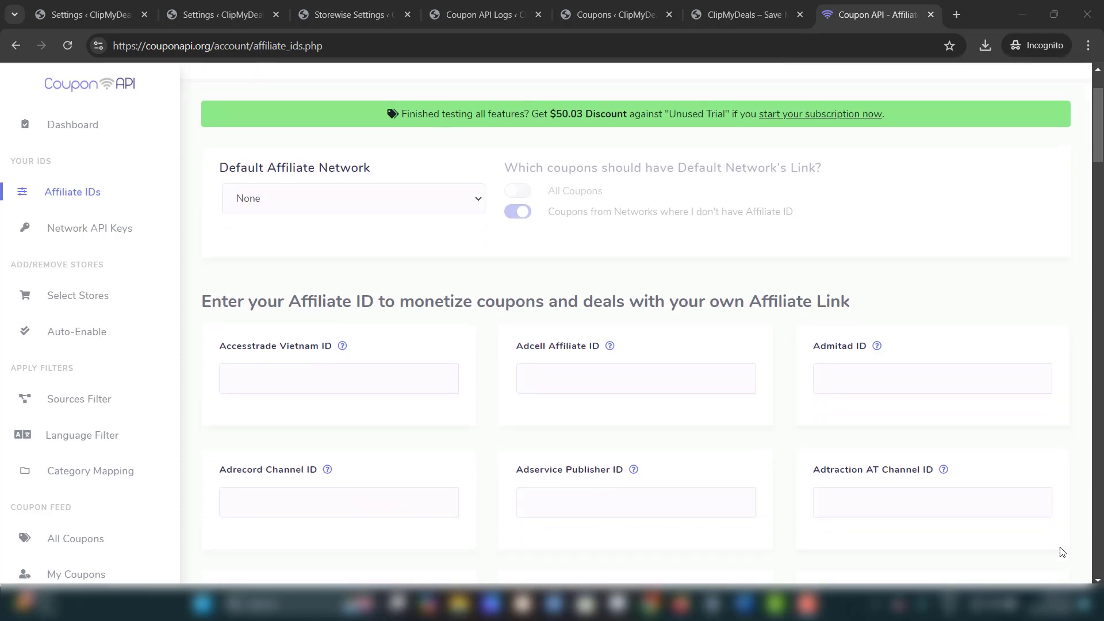
scroll(1061, 552, down, 3)
scroll(1061, 552, down, 2)
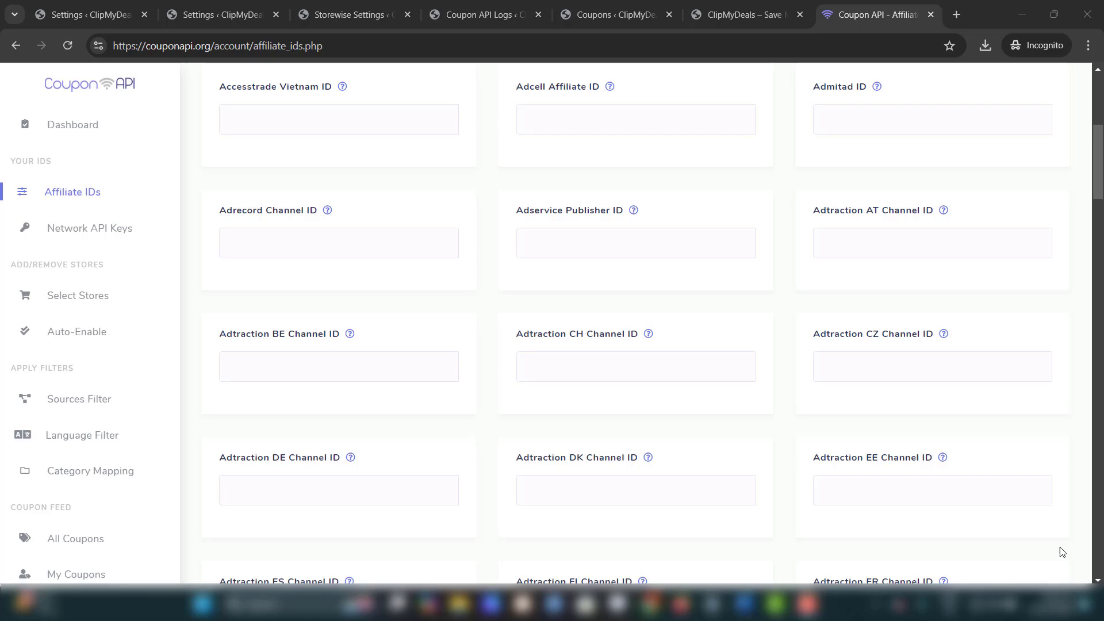
scroll(1062, 552, down, 2)
scroll(1062, 553, down, 2)
scroll(1062, 552, down, 2)
scroll(1061, 552, down, 3)
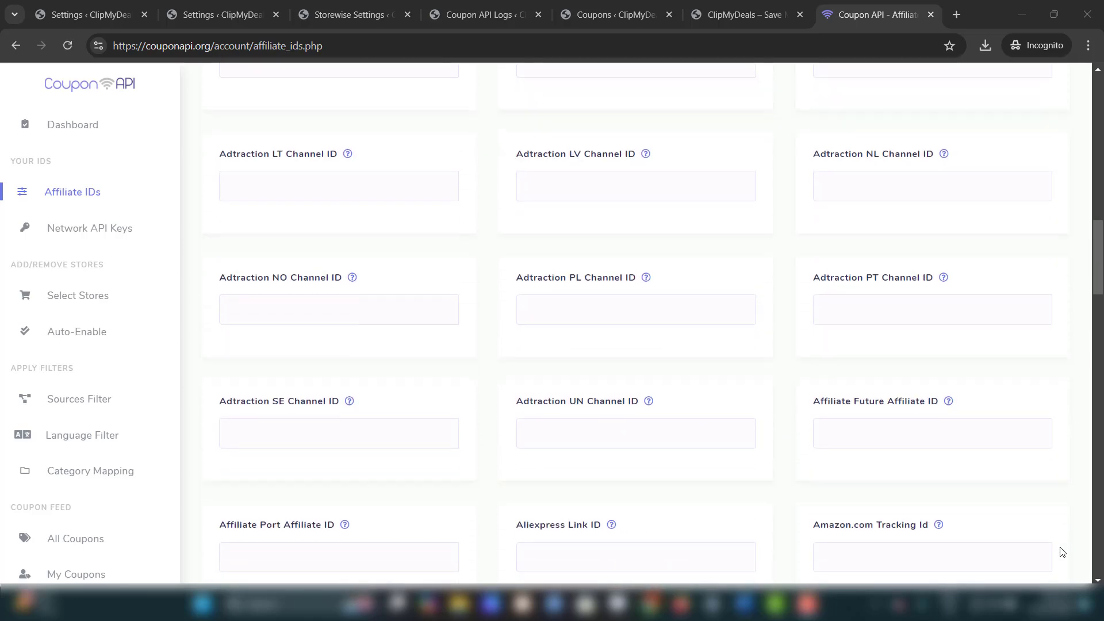
scroll(1062, 552, down, 2)
scroll(1062, 552, down, 2)
scroll(1062, 552, up, 2)
scroll(1062, 552, up, 2)
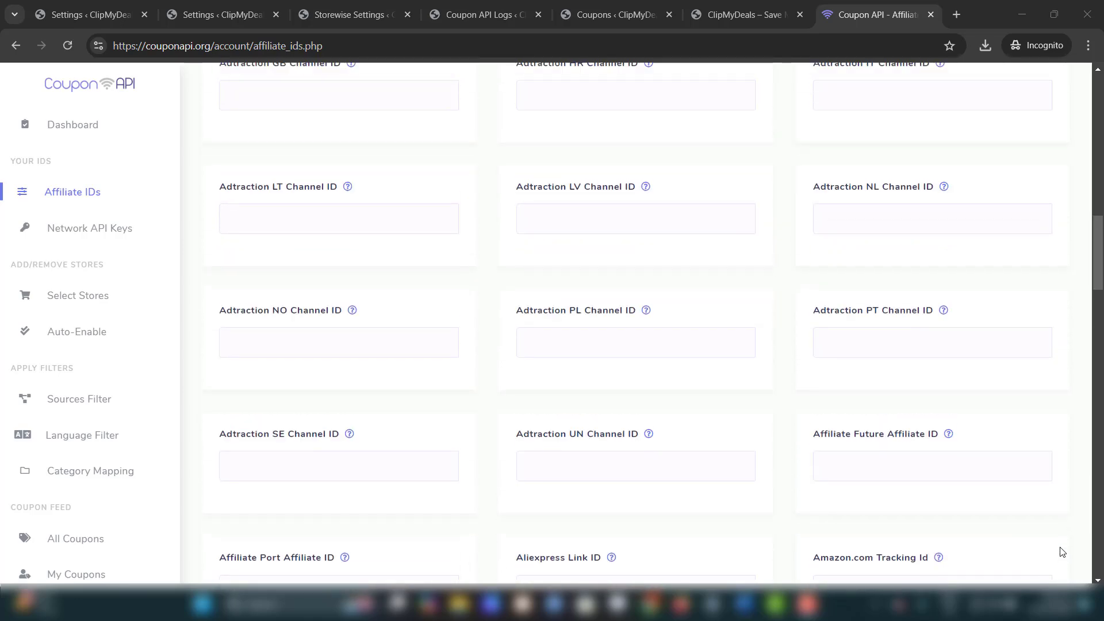
scroll(1062, 553, up, 2)
scroll(1062, 552, up, 2)
scroll(1061, 553, up, 3)
scroll(1061, 551, up, 3)
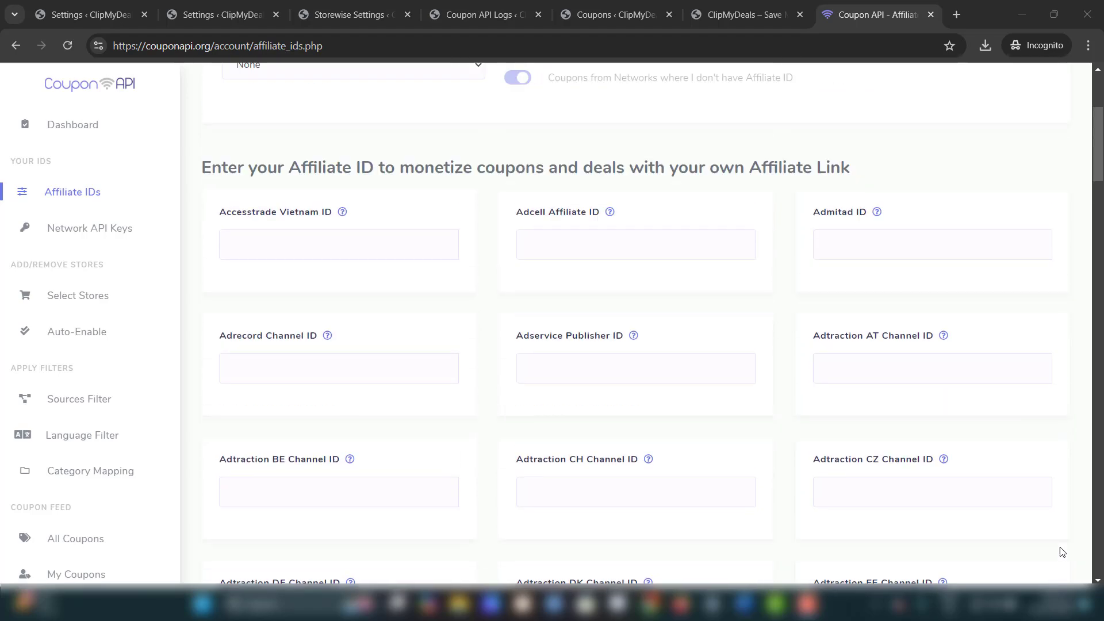
scroll(1062, 552, up, 3)
scroll(1061, 552, up, 3)
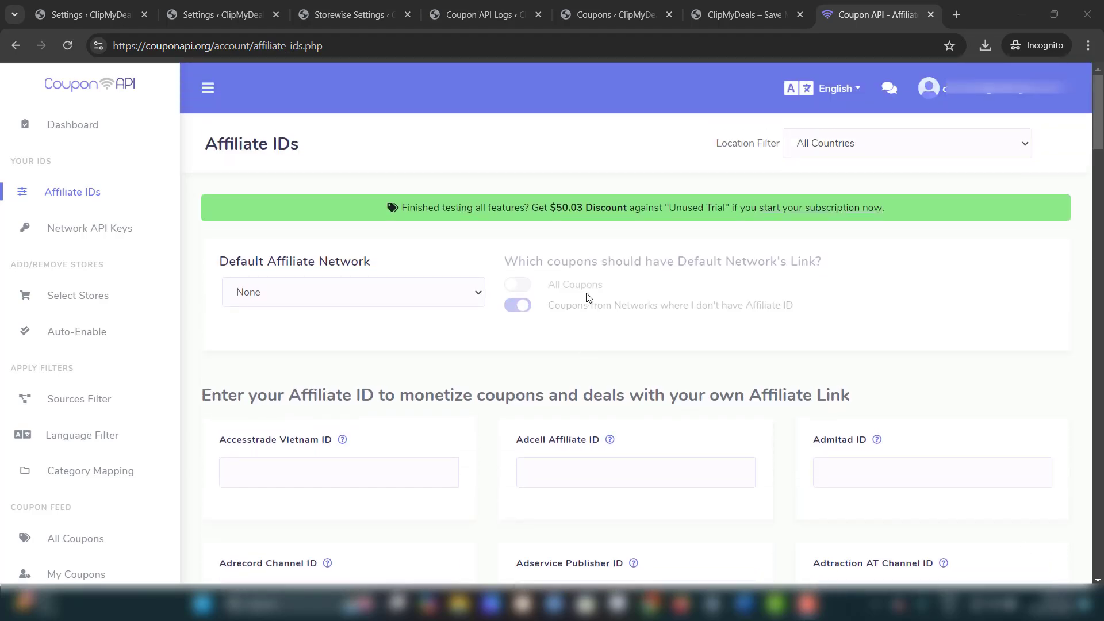
click(421, 293)
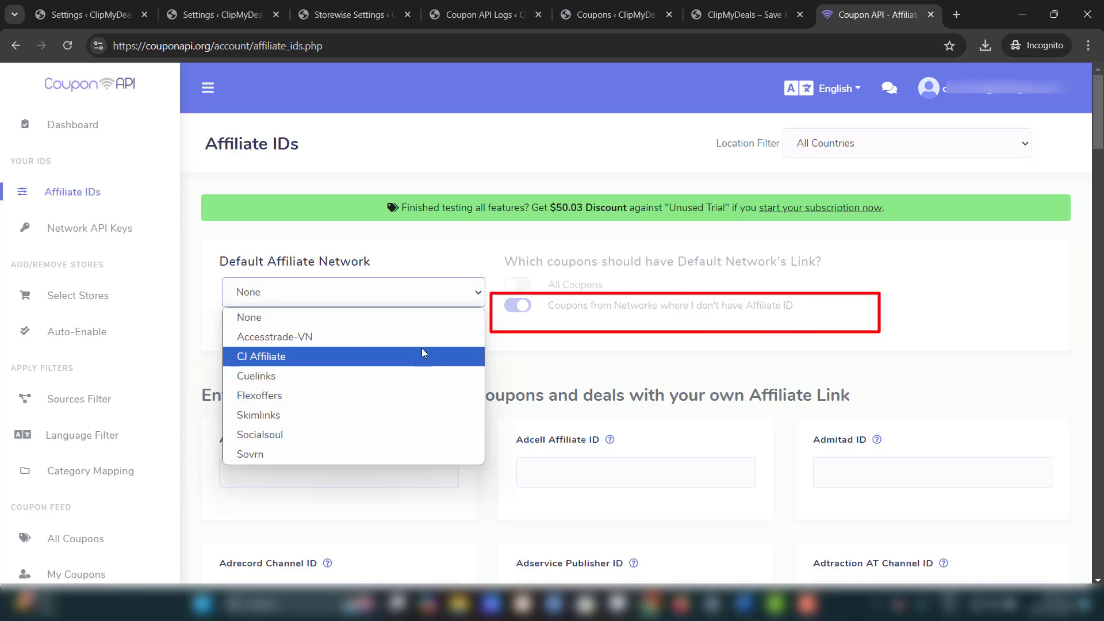
click(418, 316)
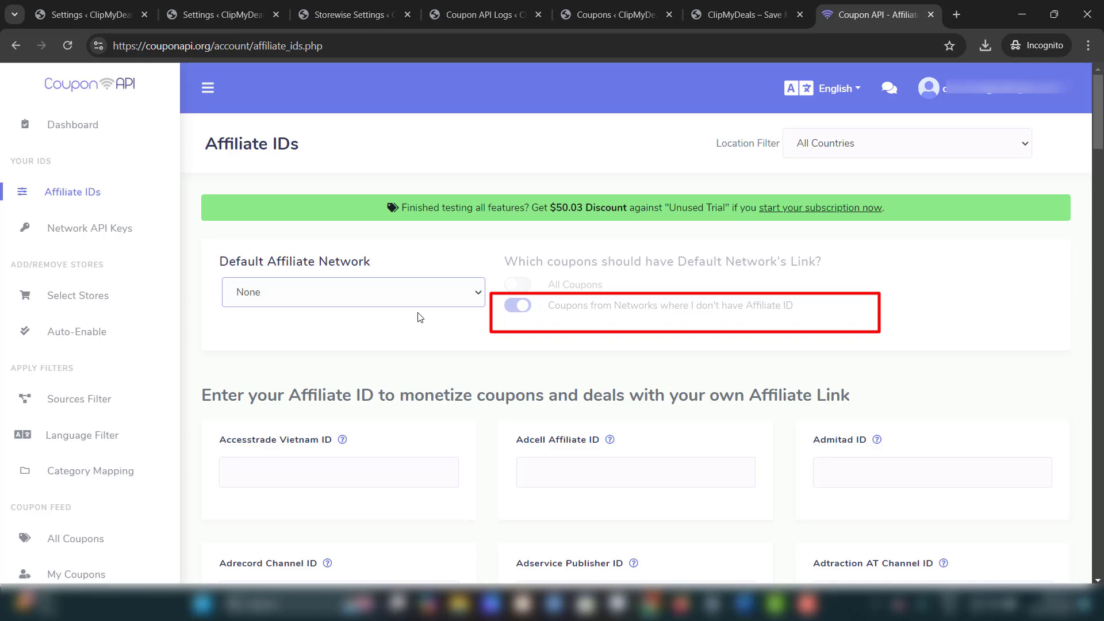
click(78, 398)
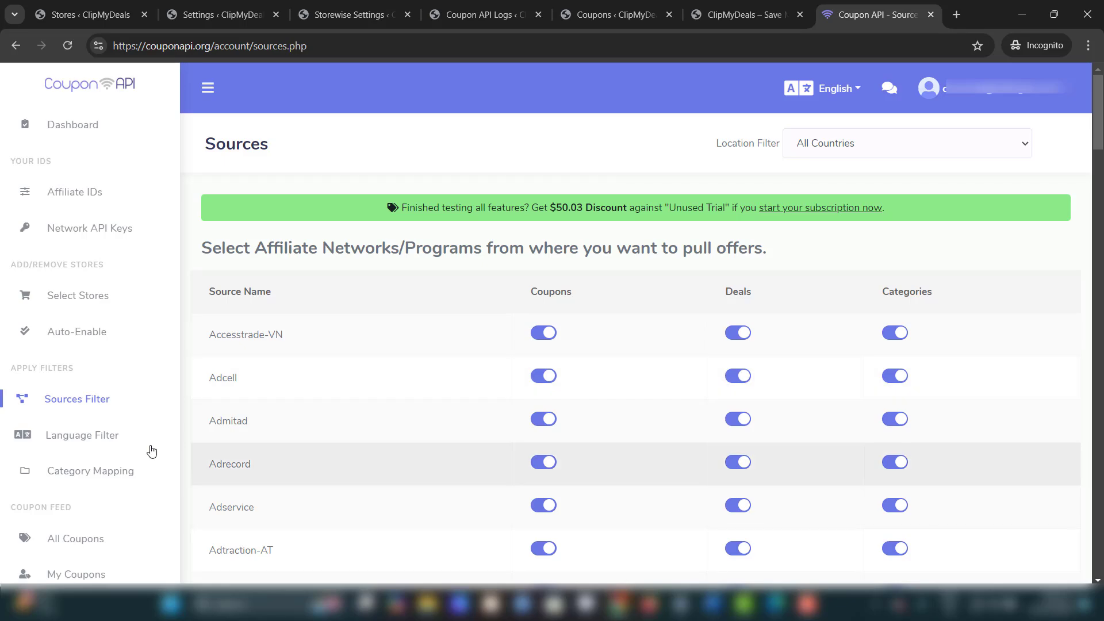
Step: Open the Language Filter page from the sidebar
click(81, 435)
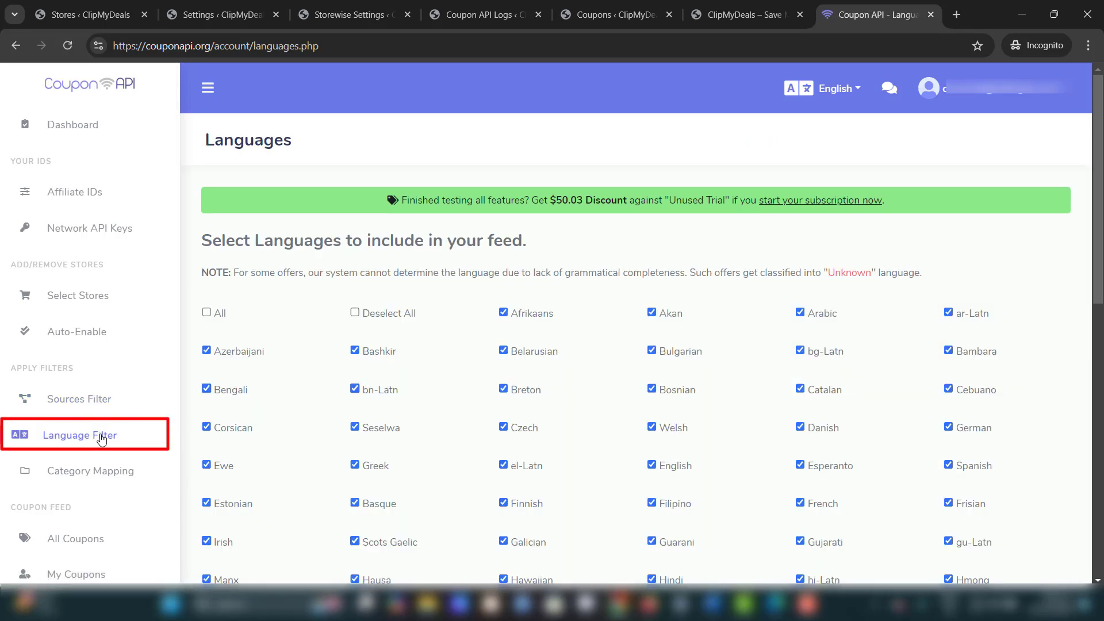
scroll(578, 389, down, 3)
scroll(578, 390, up, 3)
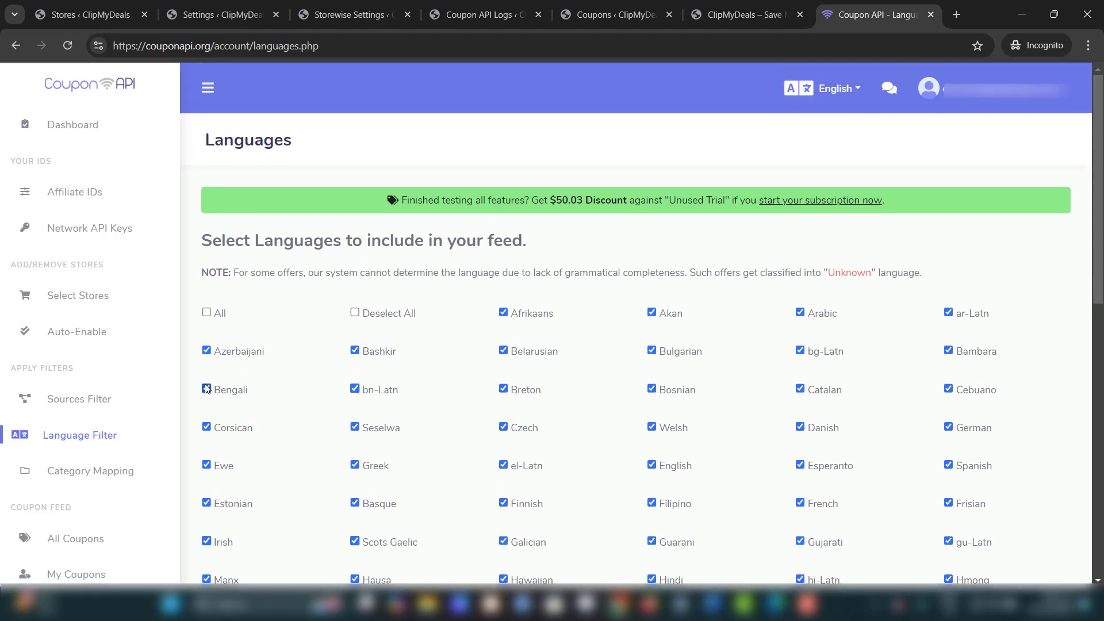
Step: On the Stores page, search the store list and switch on amazon.com
click(56, 297)
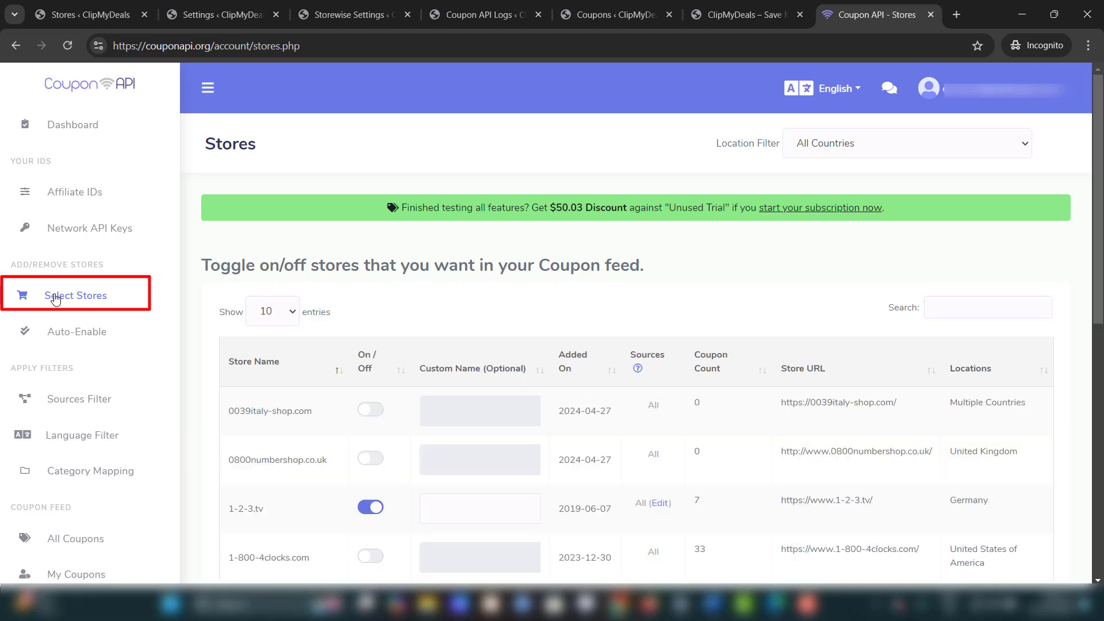
click(372, 412)
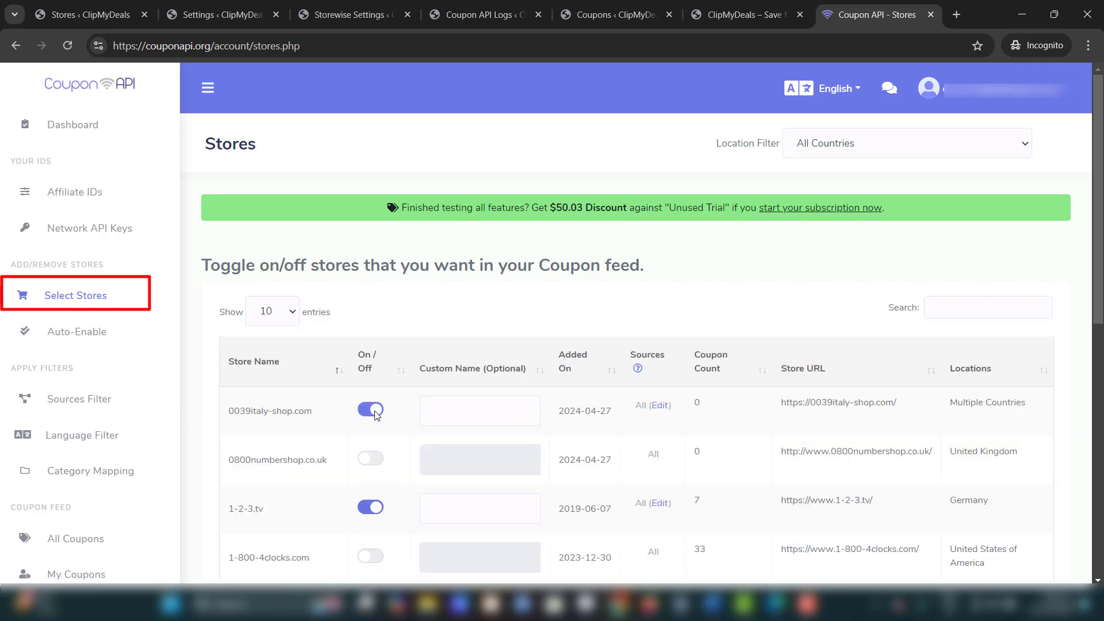
click(371, 411)
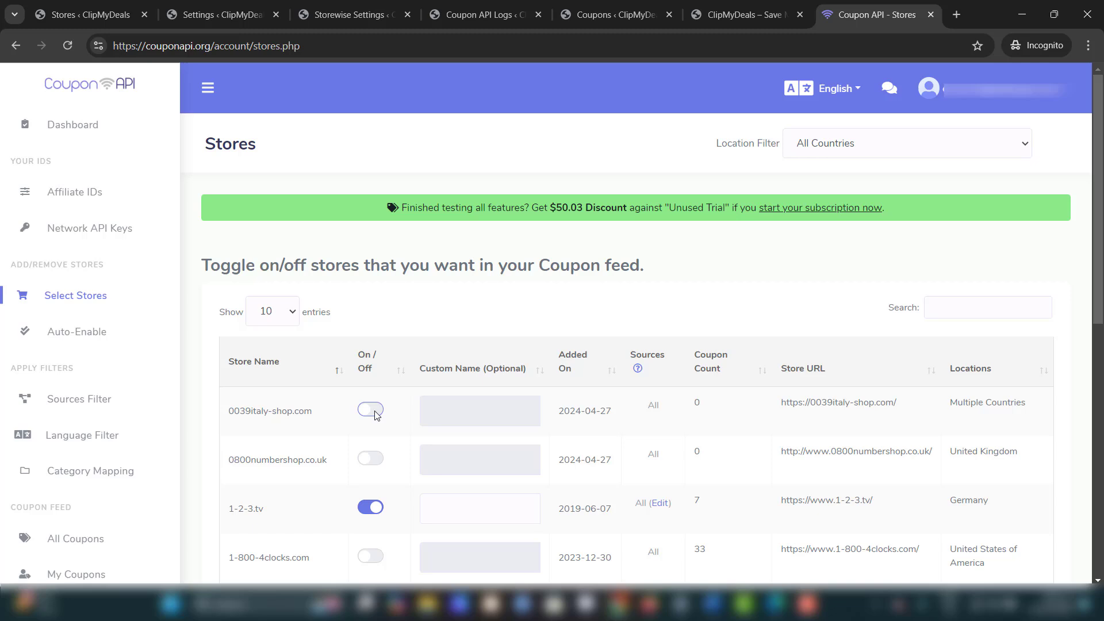
click(952, 304)
text(maz)
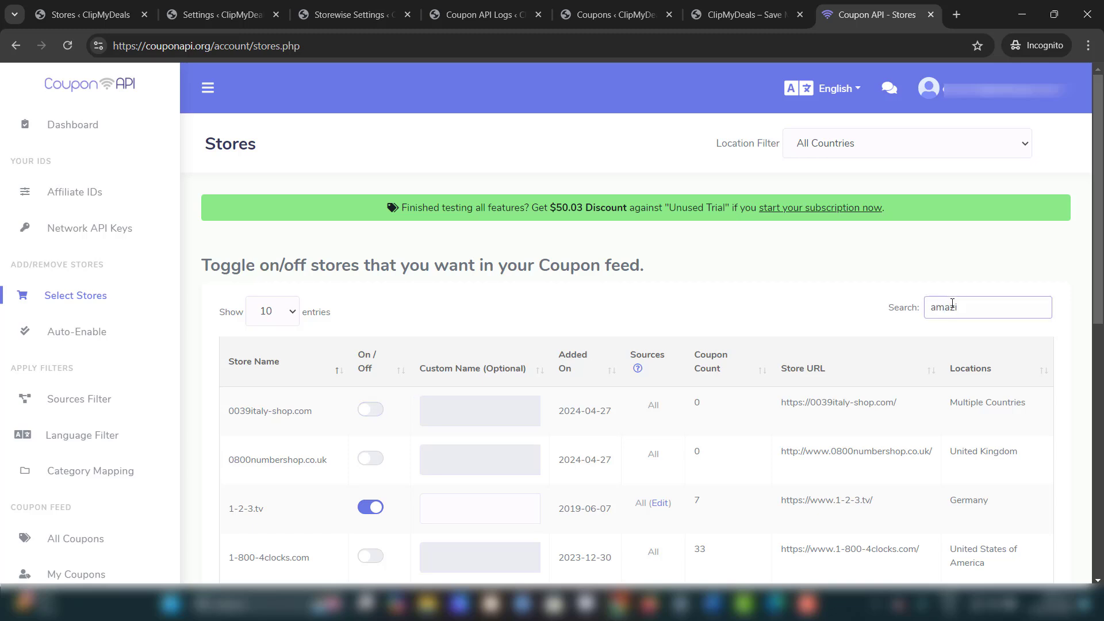
text(on)
scroll(786, 313, down, 2)
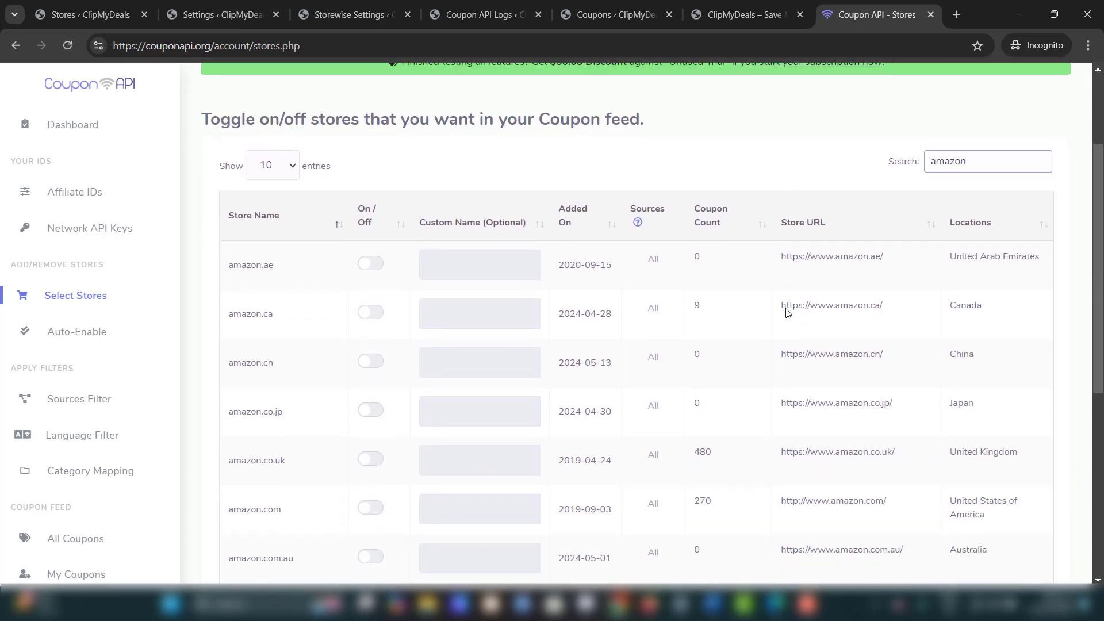
scroll(786, 312, down, 1)
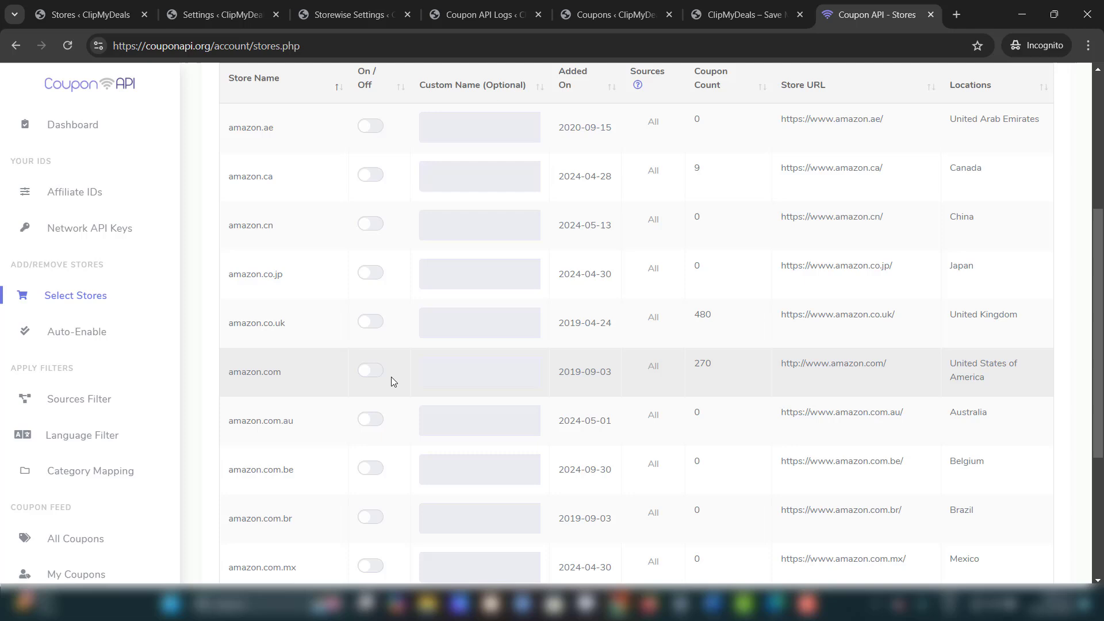
click(376, 372)
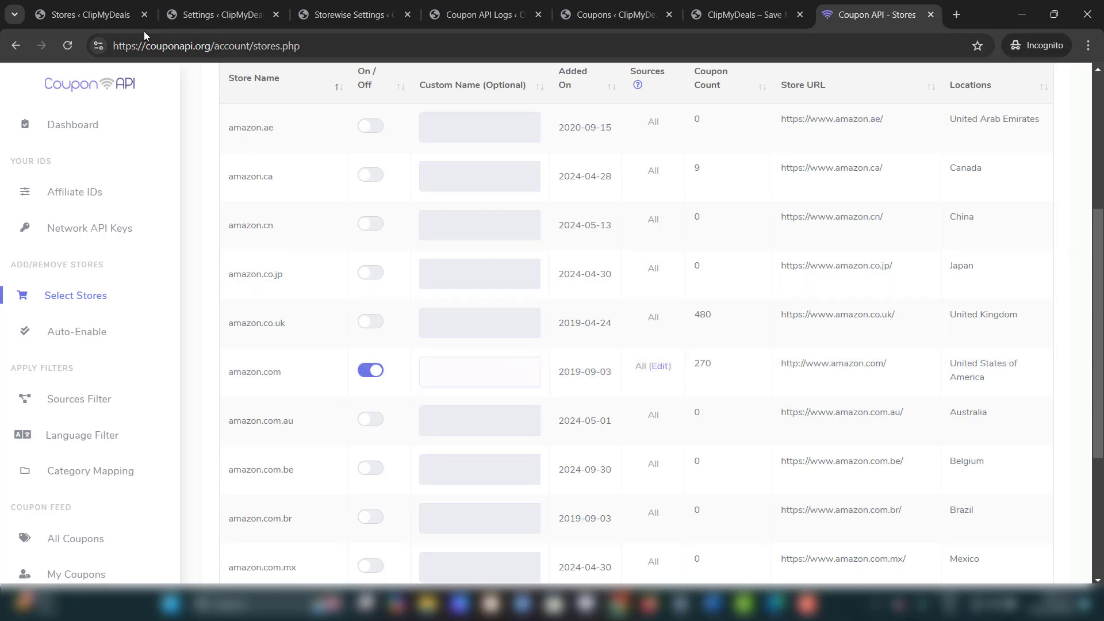
Step: Copy the WordPress store name 'Amazon' and start editing amazon.com's custom name
click(91, 14)
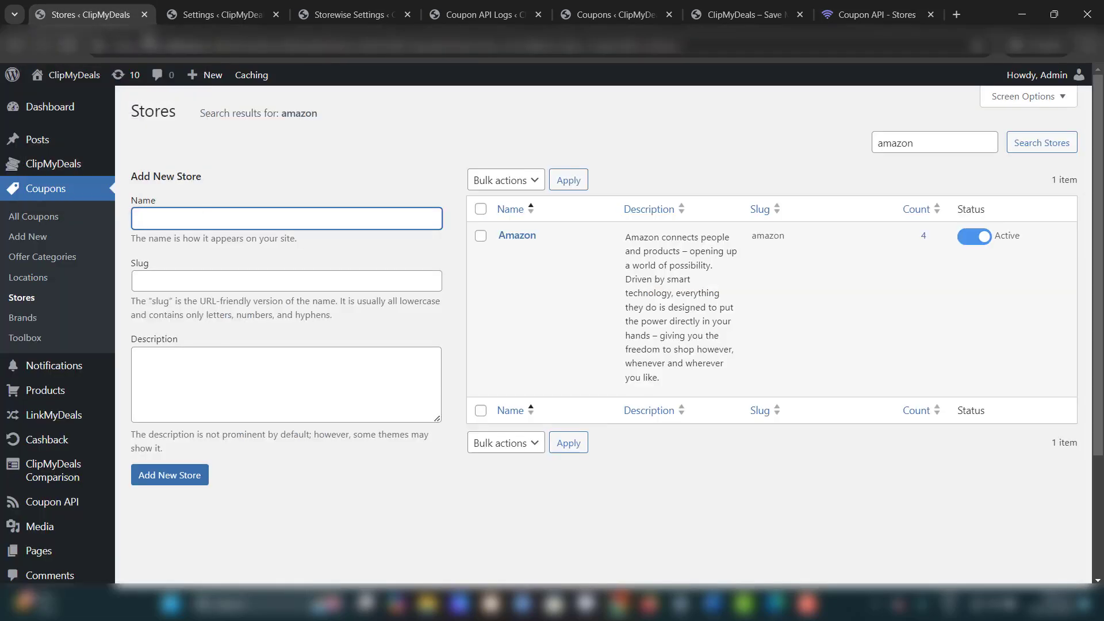
drag(538, 235, 493, 244)
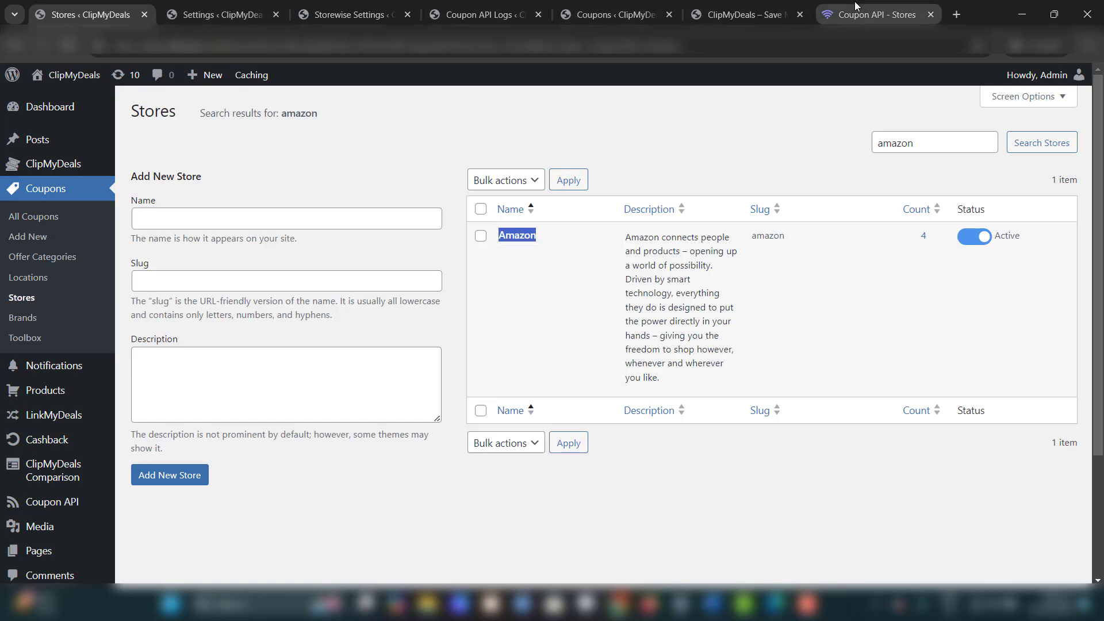
click(876, 15)
click(480, 371)
text(Amazon)
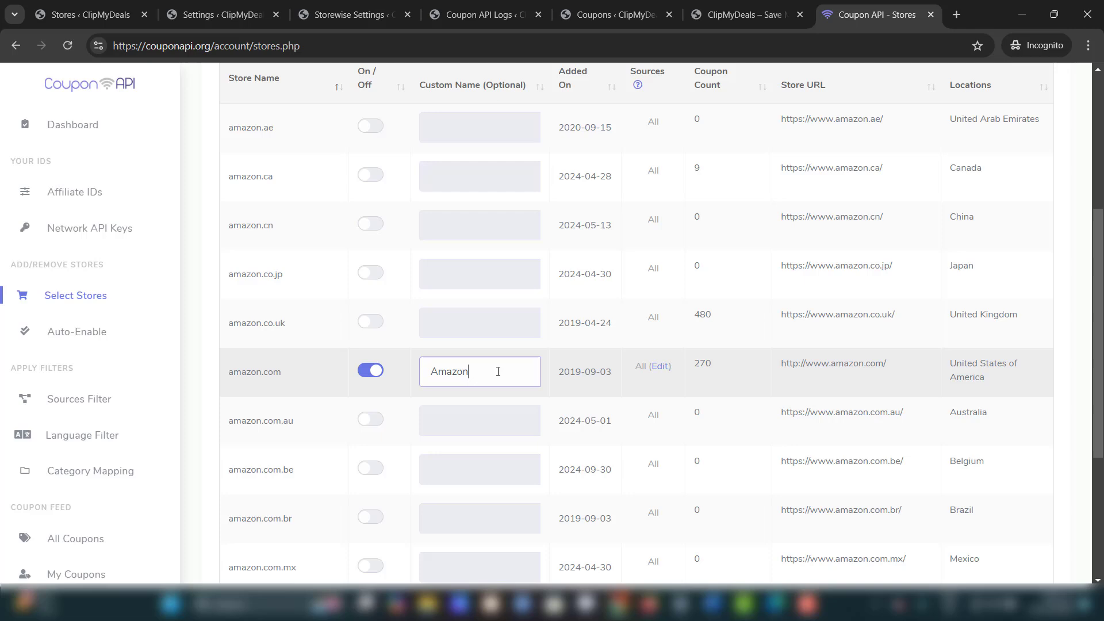
scroll(104, 453, down, 2)
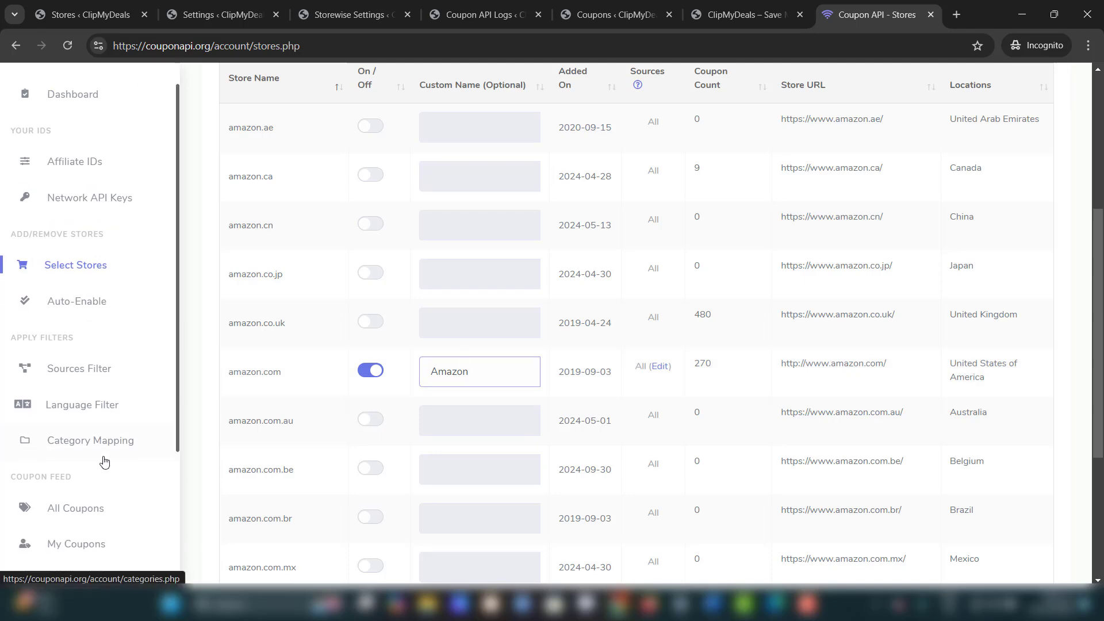
Step: Open the Download Logs page from the sidebar
click(84, 508)
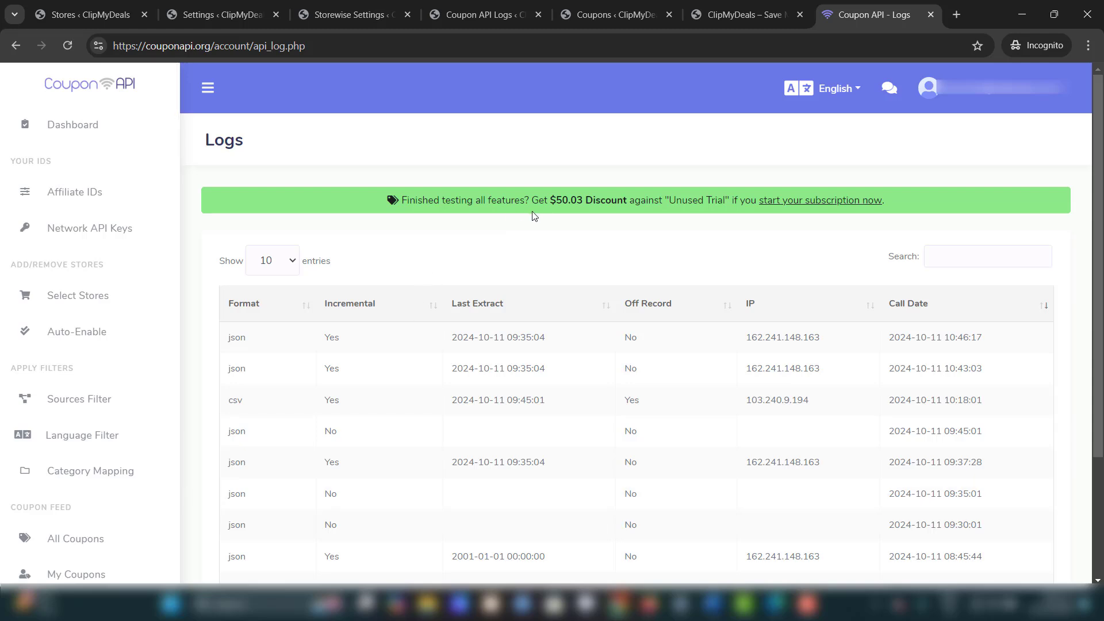
Step: Open the Network API Keys page from the sidebar
click(113, 231)
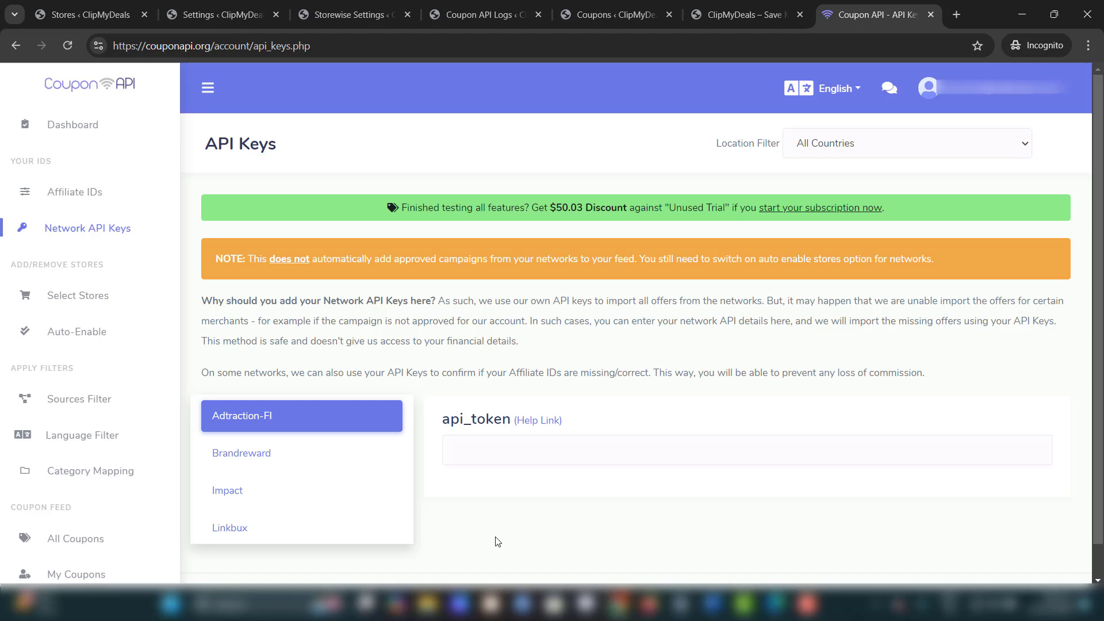
Step: Open All Coupons, then expand and collapse the second coupon's details
click(86, 539)
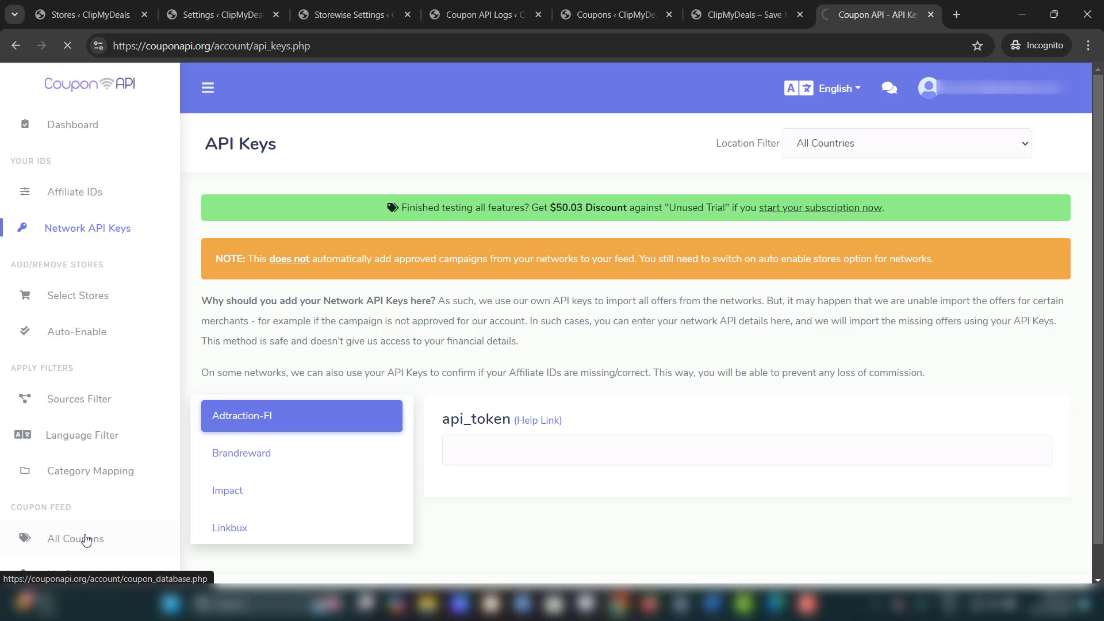
scroll(301, 419, down, 2)
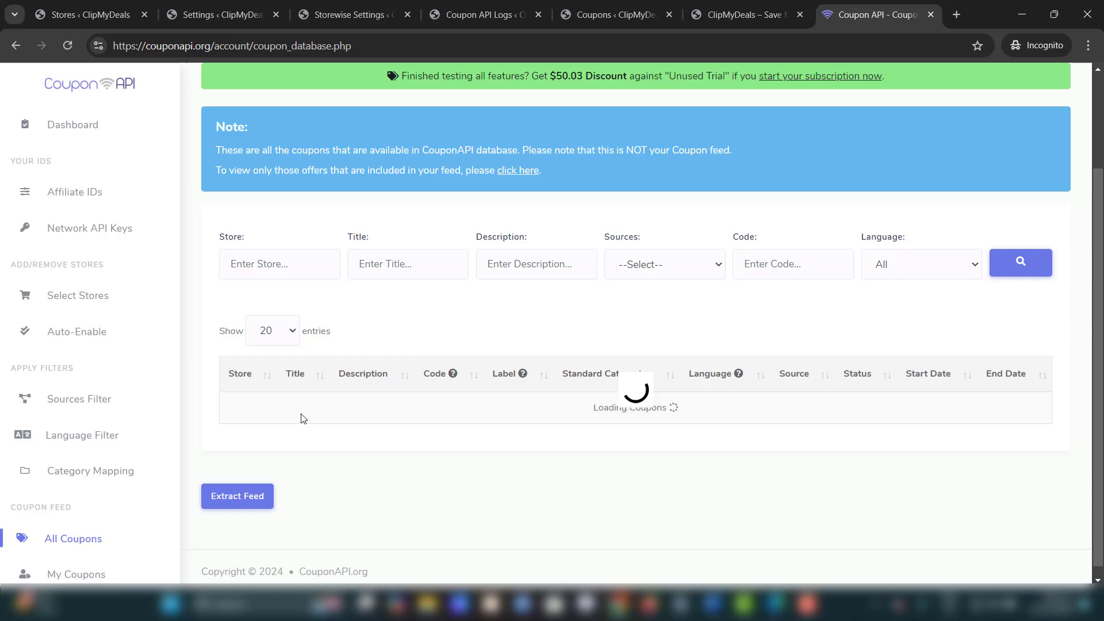
scroll(301, 418, down, 1)
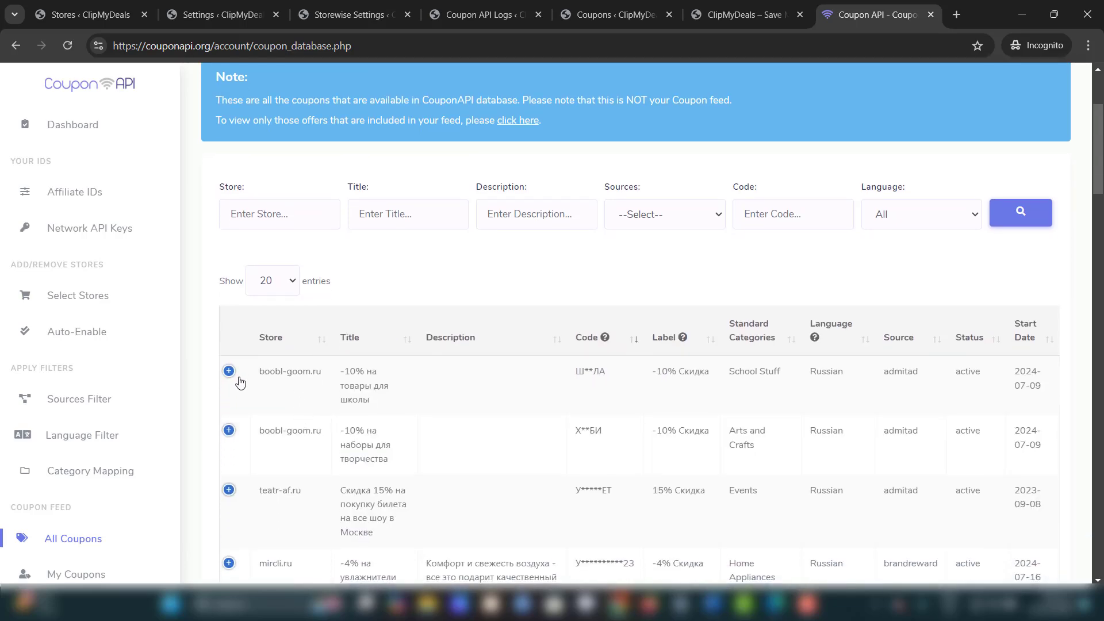
scroll(252, 412, down, 2)
click(229, 308)
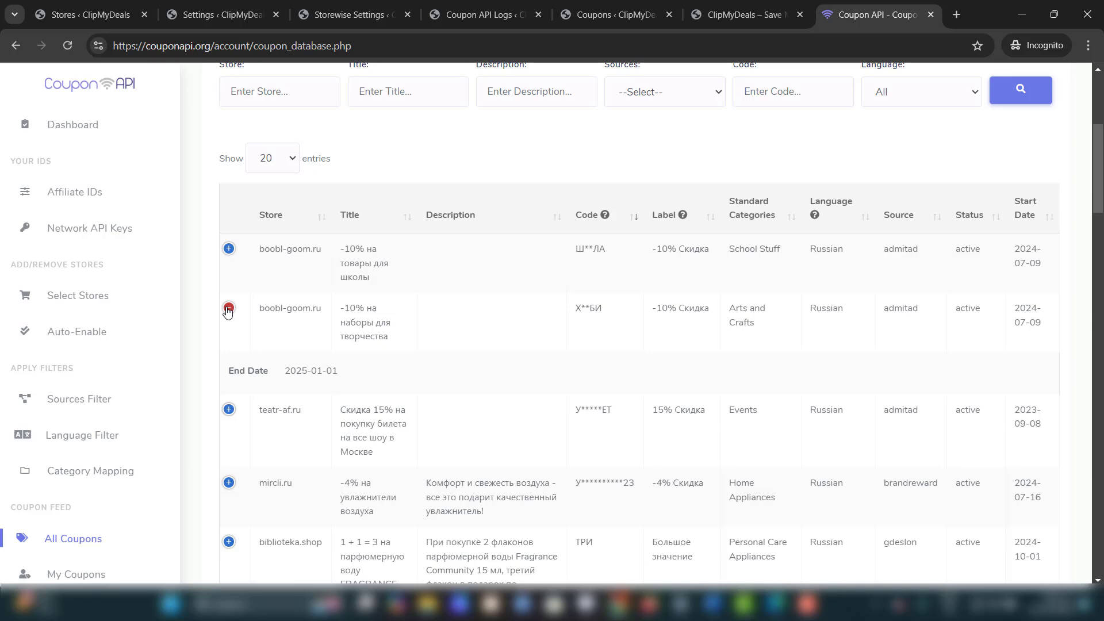
click(228, 308)
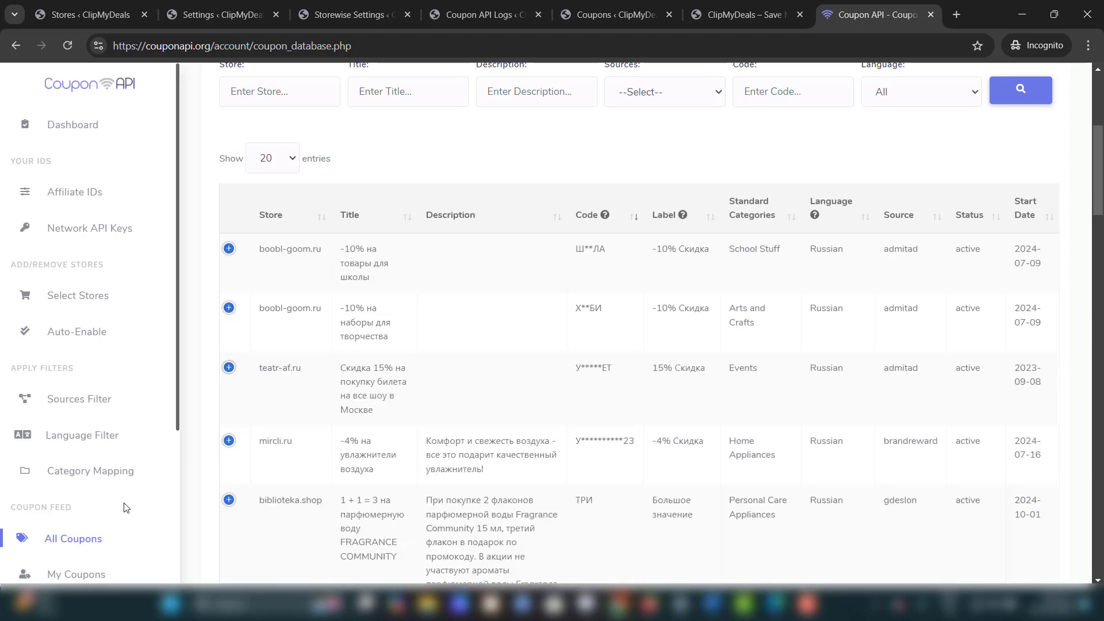
scroll(126, 507, down, 3)
Step: Open the Profile page under Misc in the sidebar
click(65, 476)
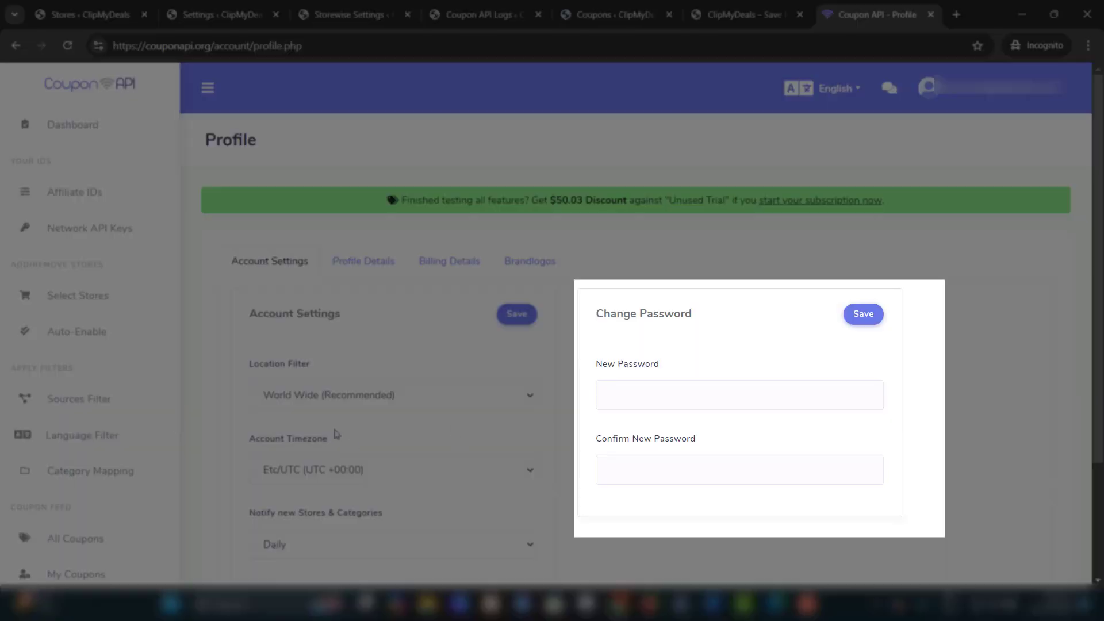
scroll(336, 434, down, 1)
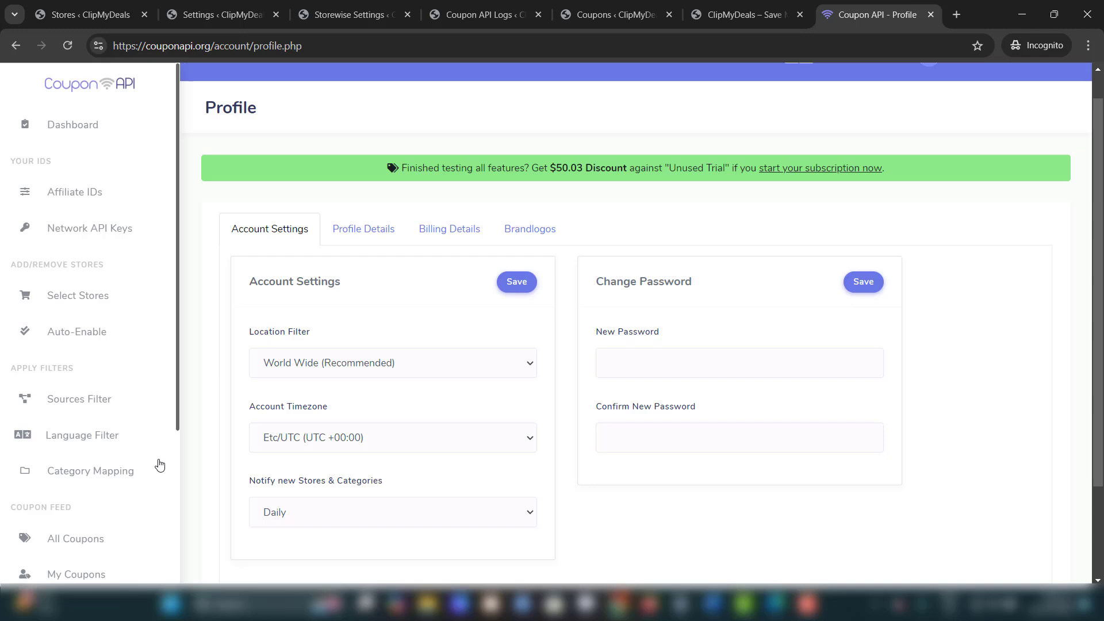
scroll(153, 469, down, 3)
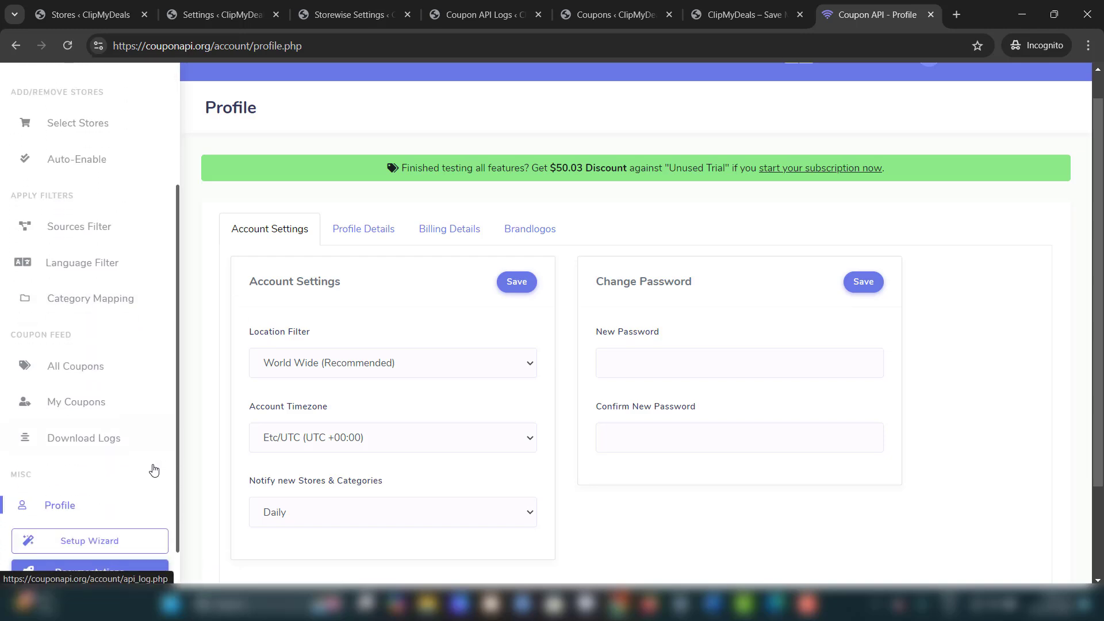
scroll(153, 469, down, 1)
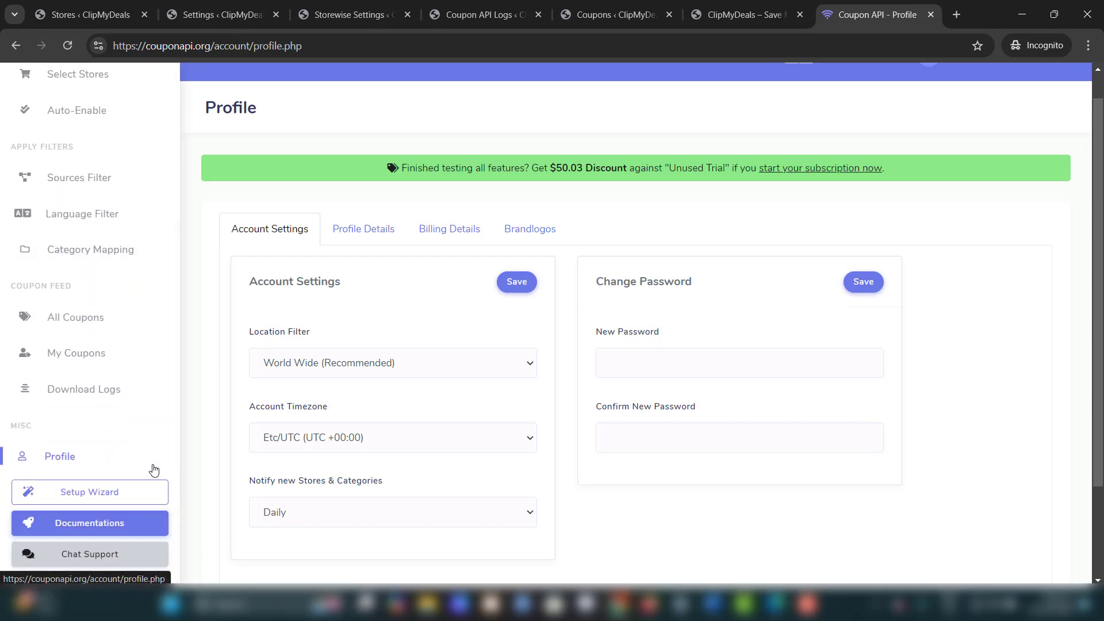